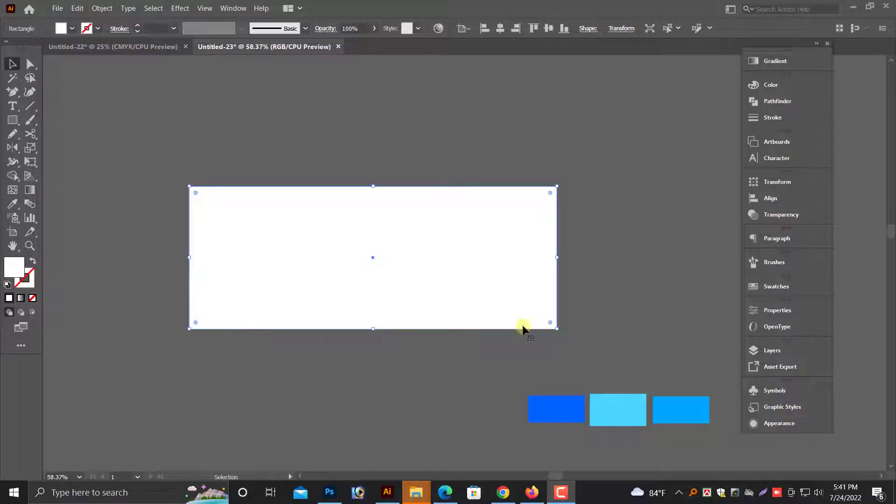
- Add four mesh lines to the white rectangle, making a three-column, four-row gradient mesh
click(12, 190)
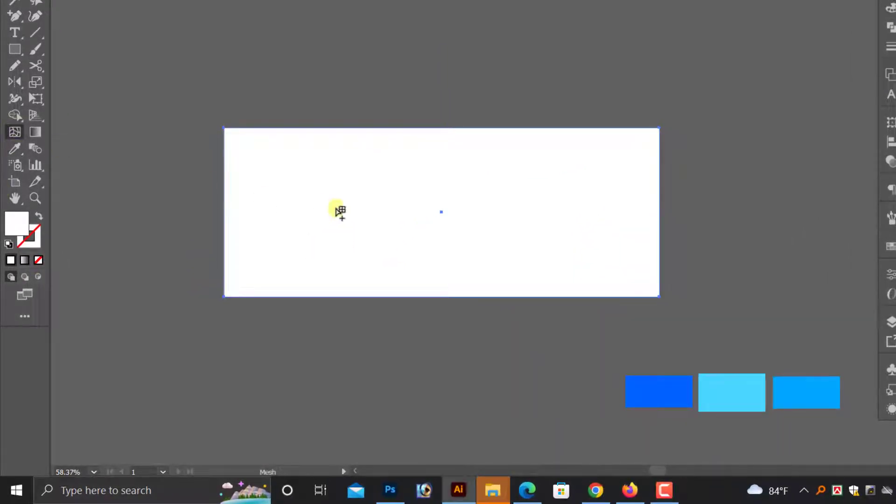
click(224, 257)
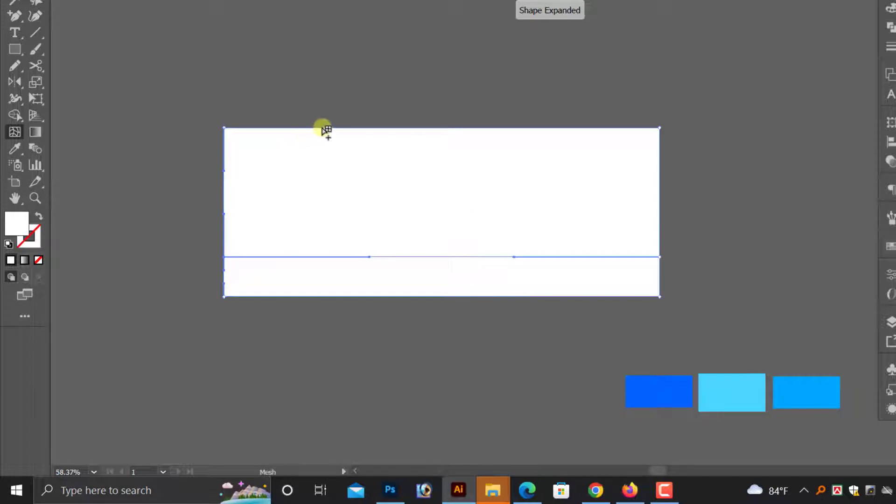
click(320, 157)
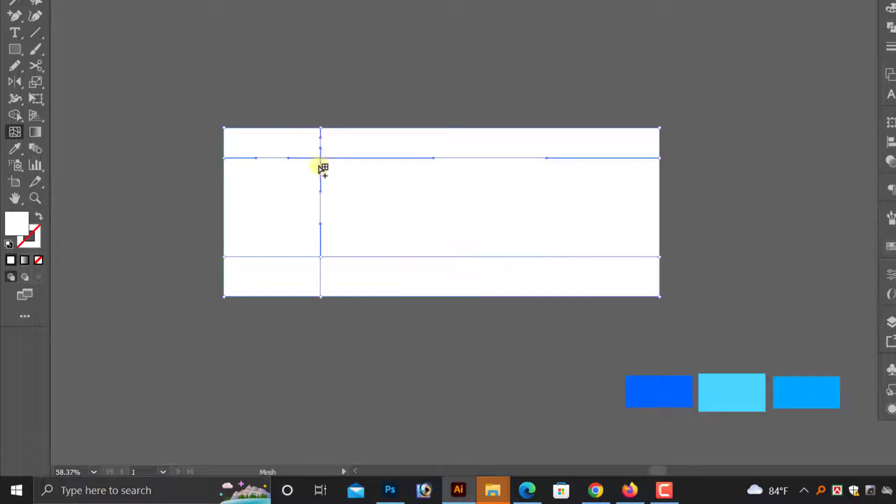
click(321, 206)
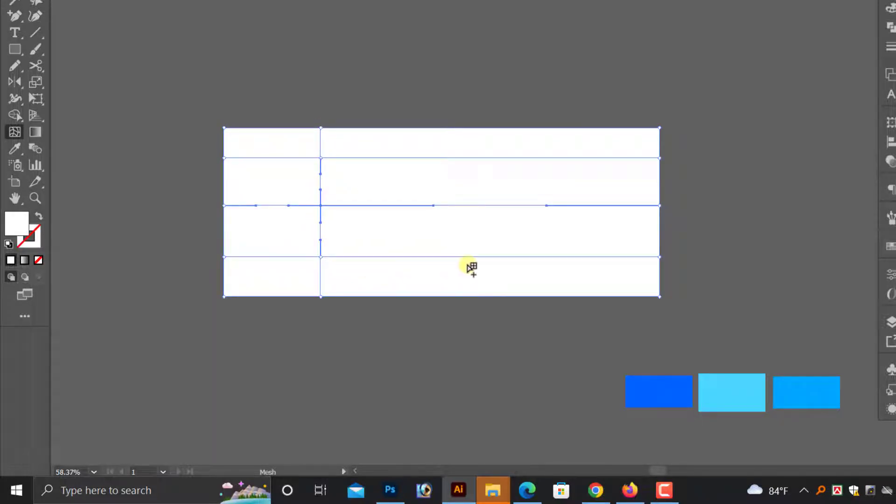
click(497, 257)
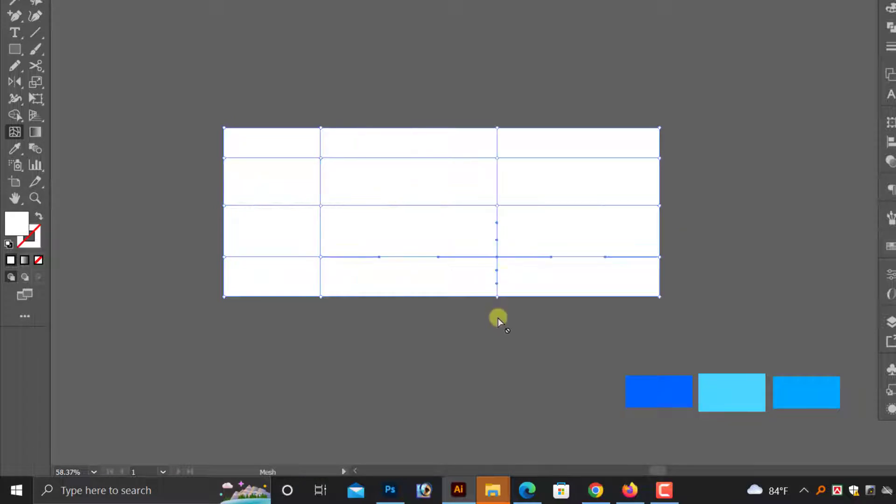
key(a)
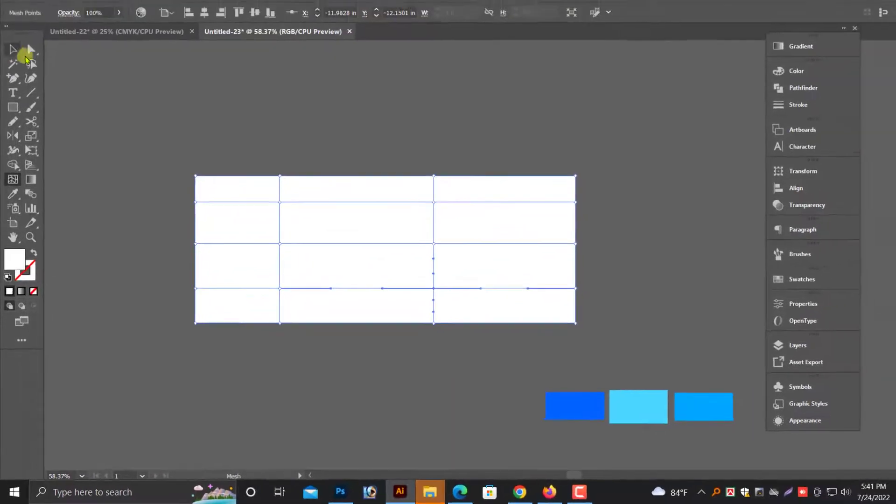
click(280, 276)
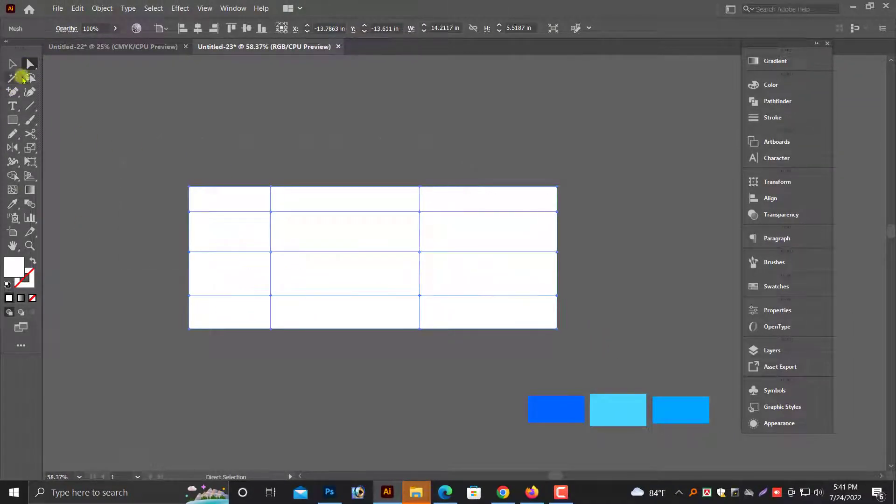
click(270, 296)
click(10, 206)
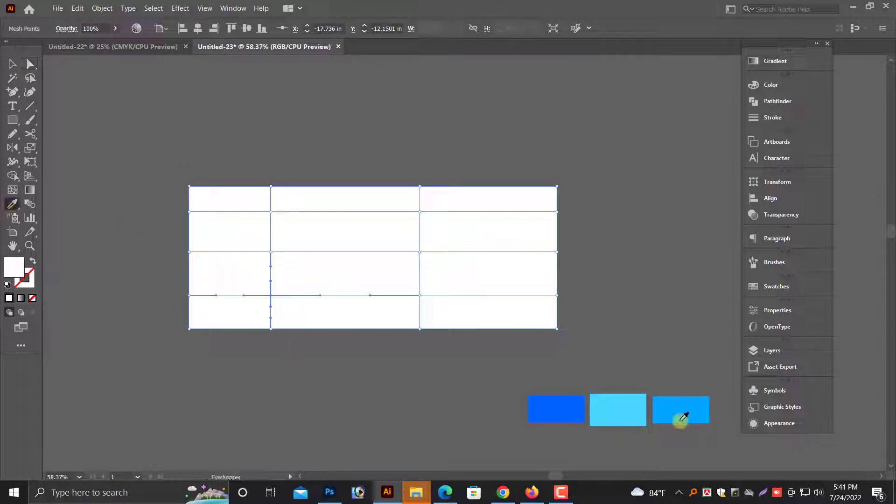
click(582, 411)
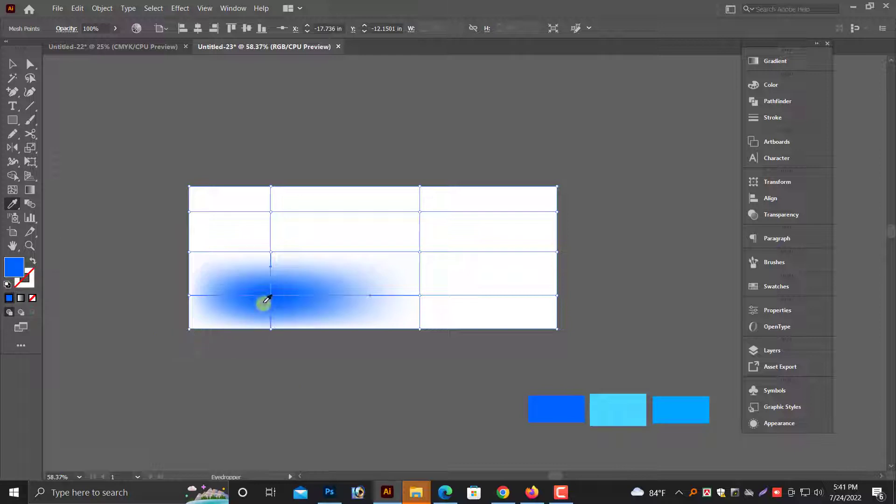
click(269, 333)
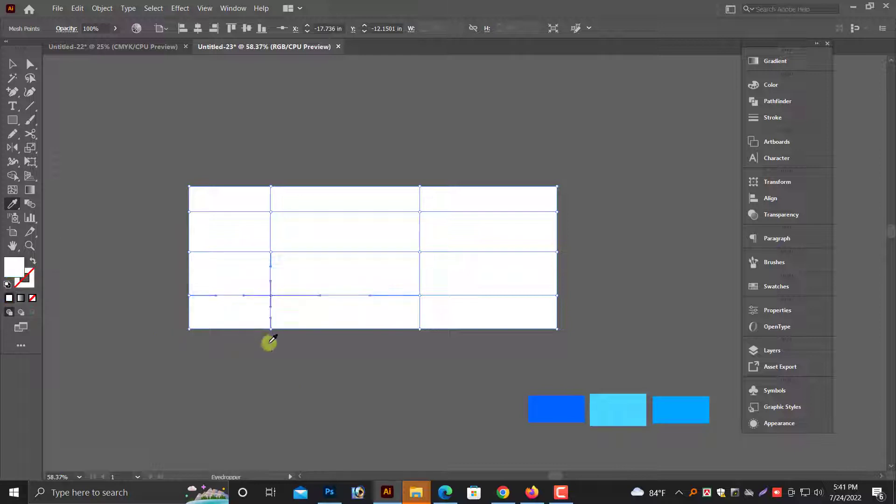
click(13, 64)
drag(171, 153, 643, 357)
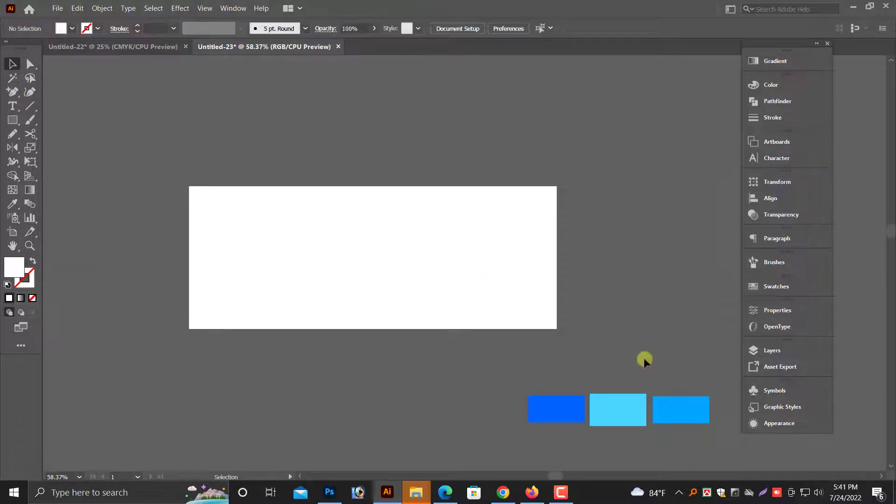
click(13, 190)
click(296, 328)
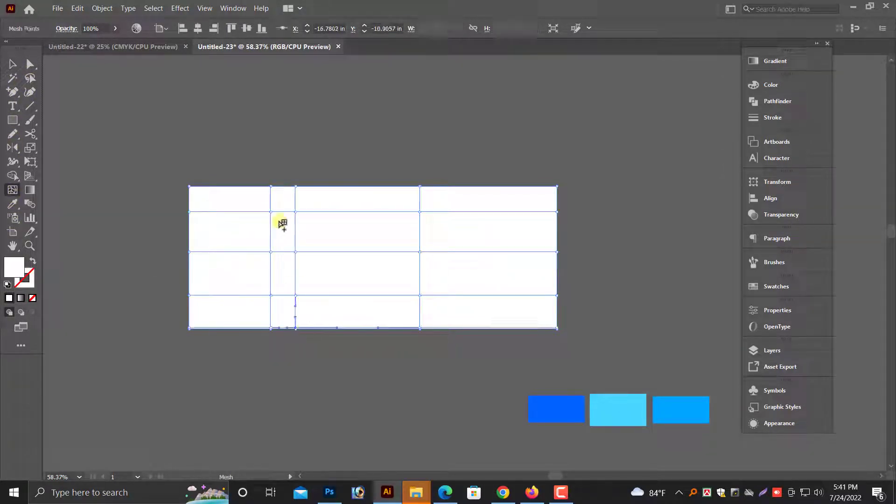
key(ctrl+z)
click(386, 330)
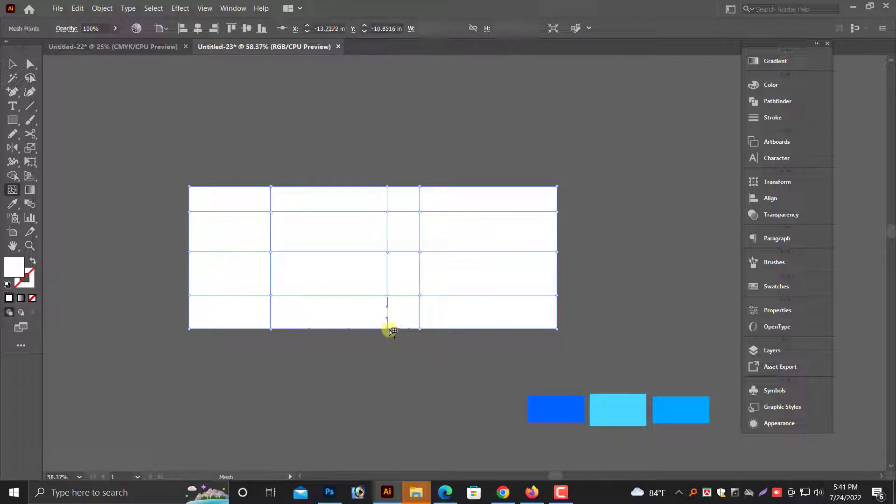
key(ctrl+z)
click(377, 329)
key(ctrl+z)
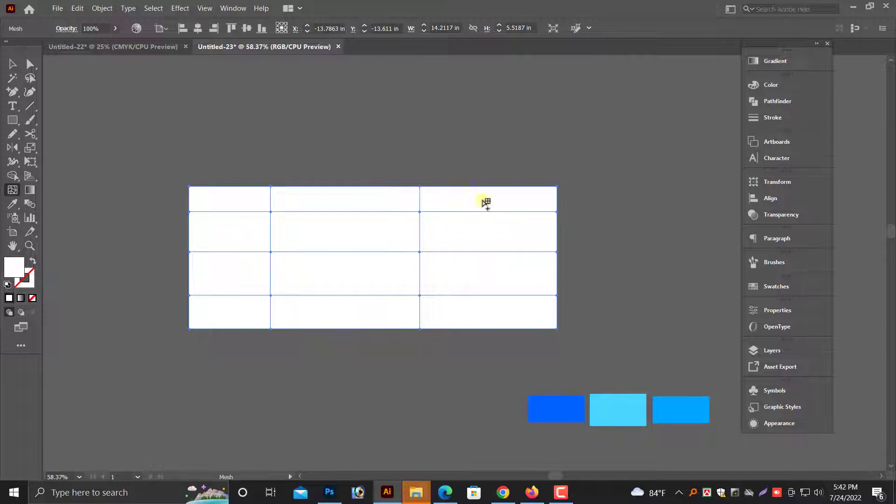
click(29, 65)
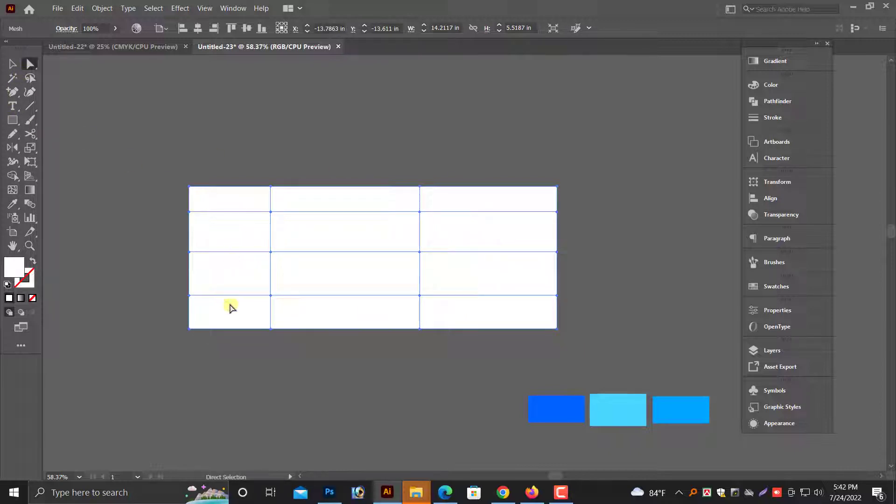
- Colour the mesh's bottom-left corner point dark blue sampled from the swatch rectangle
click(644, 343)
click(254, 260)
mouse_move(208, 351)
mouse_down()
mouse_move(230, 337)
mouse_move(210, 334)
mouse_up()
click(12, 204)
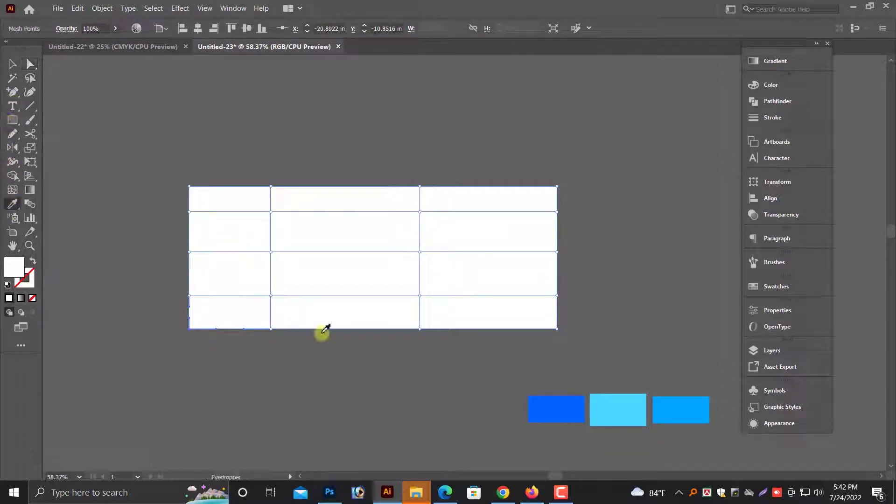
click(565, 409)
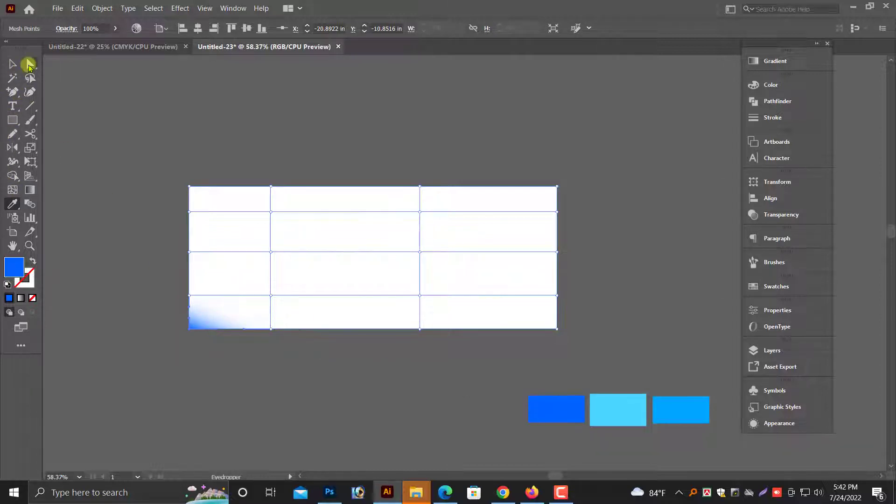
- Colour another bottom-edge mesh point blue sampled from the swatches
click(30, 64)
click(174, 164)
click(555, 330)
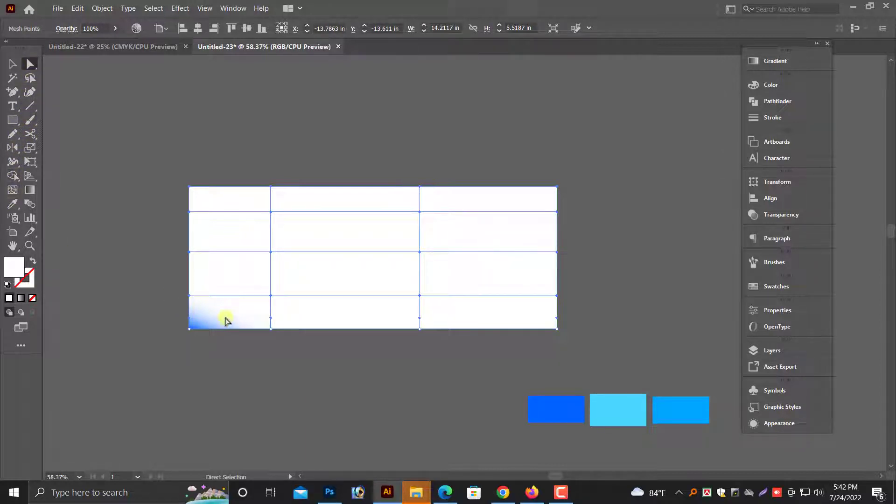
click(271, 330)
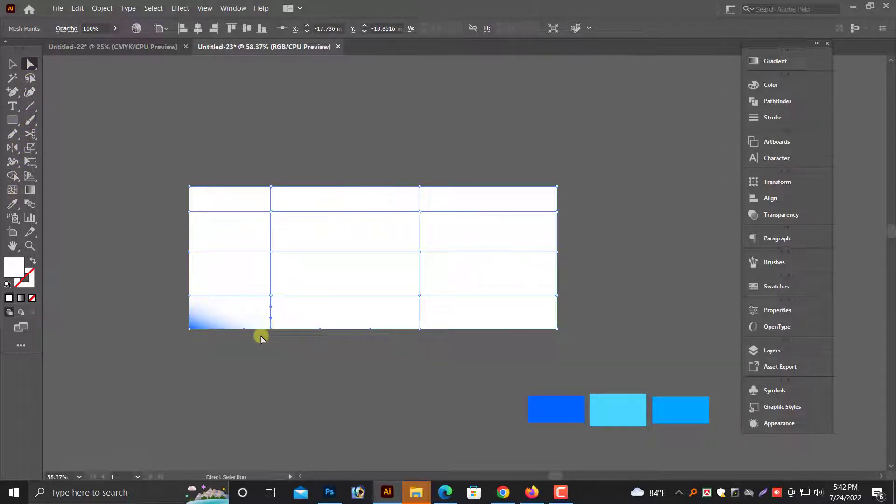
click(13, 205)
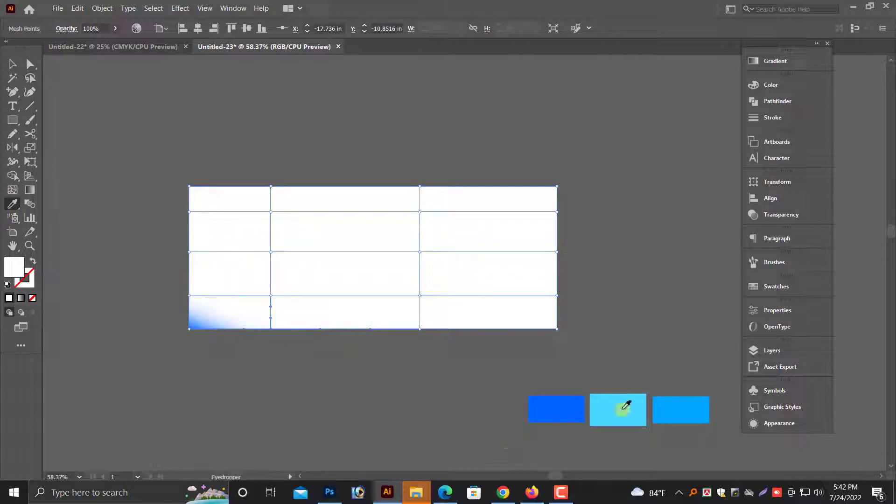
click(567, 412)
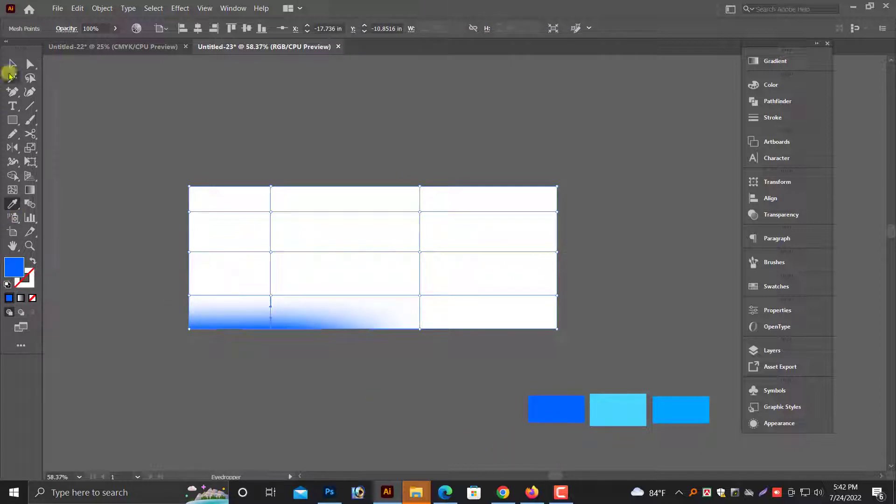
- Colour the lower-right mesh points light cyan from the swatch rectangle
click(12, 64)
click(133, 288)
click(546, 320)
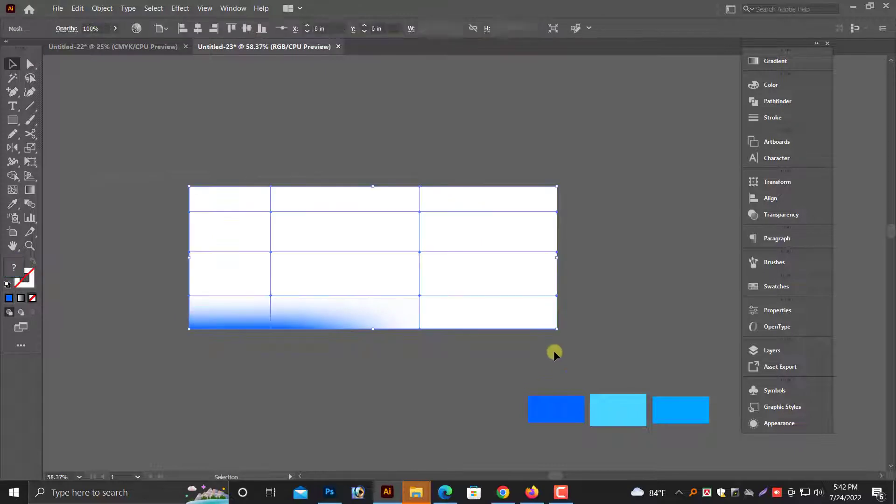
click(30, 64)
drag(404, 364, 555, 321)
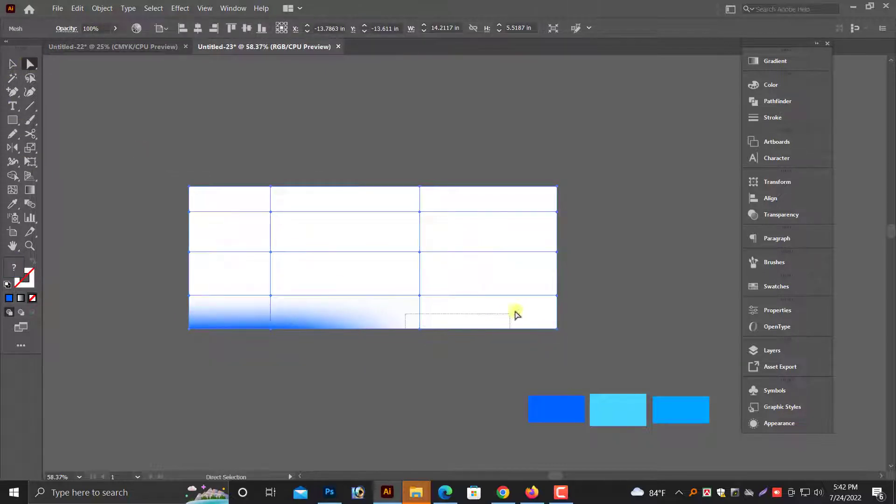
click(12, 203)
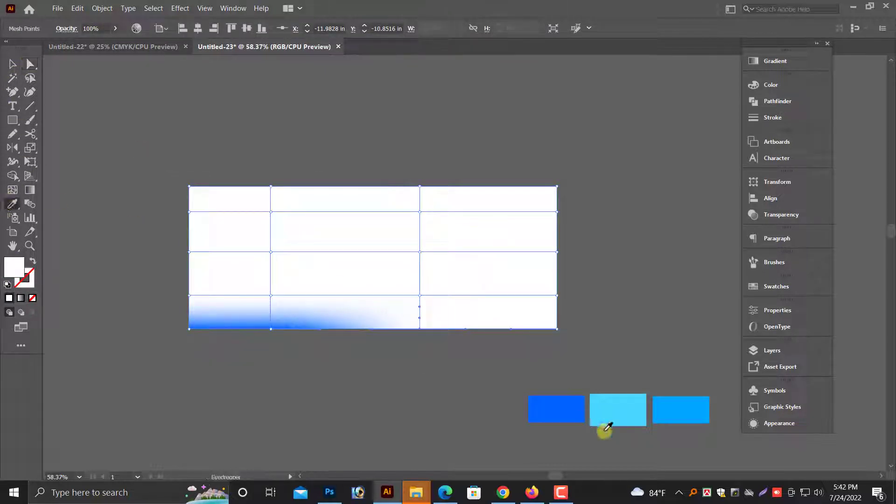
click(675, 409)
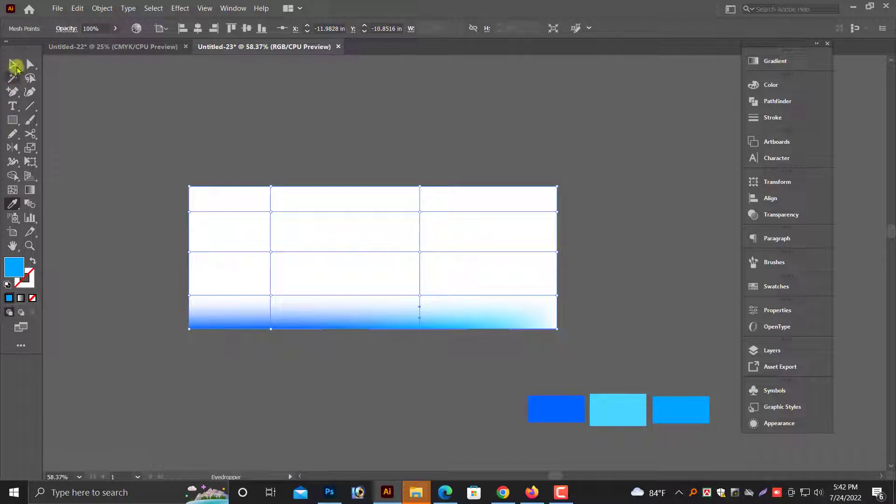
- Reselect the whole mesh and select the right-hand blue swatch rectangle
click(13, 64)
click(80, 132)
drag(670, 374, 103, 178)
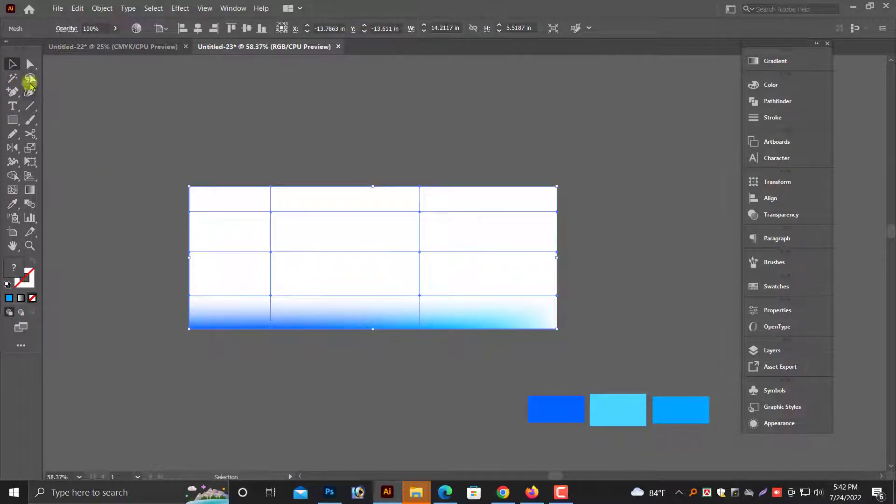
click(30, 64)
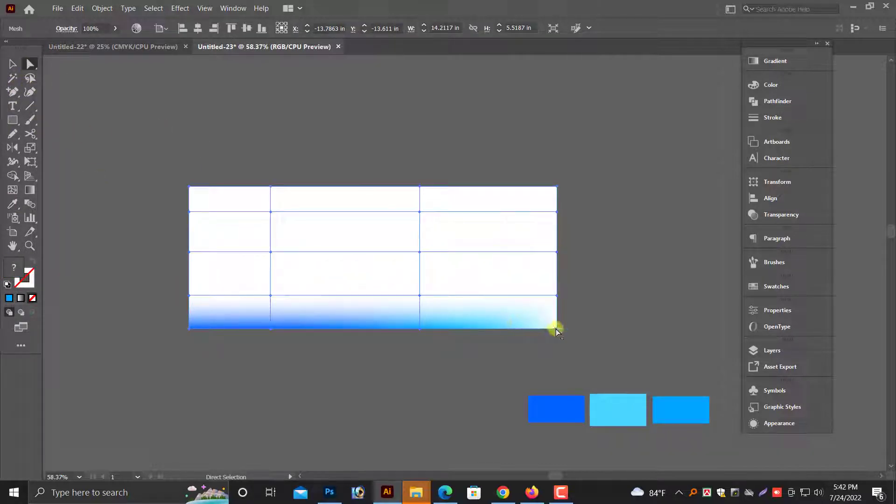
click(668, 410)
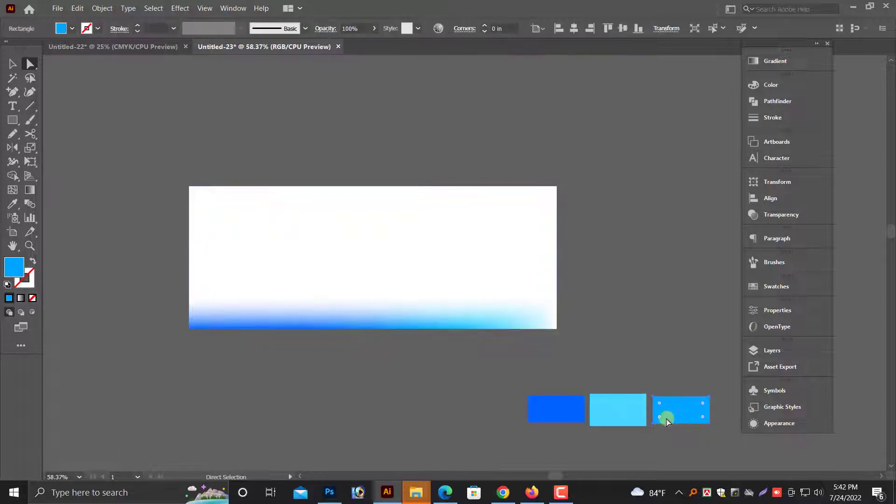
click(14, 65)
drag(588, 360, 2, 37)
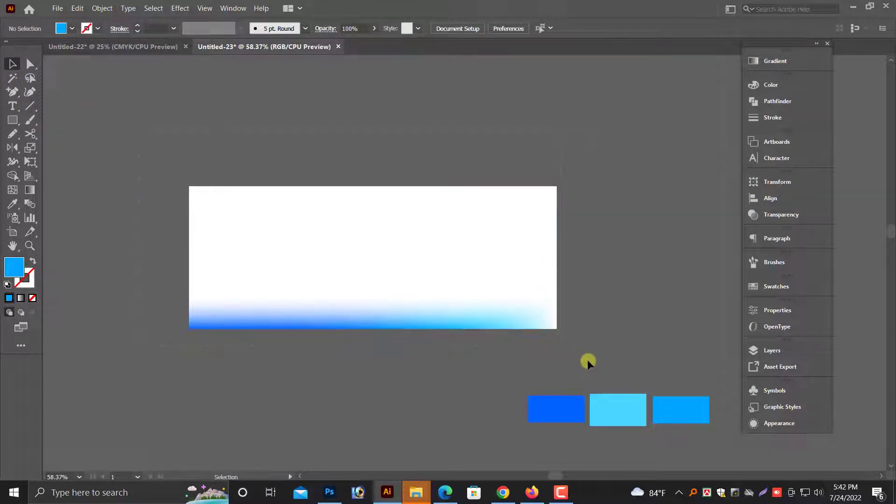
click(29, 65)
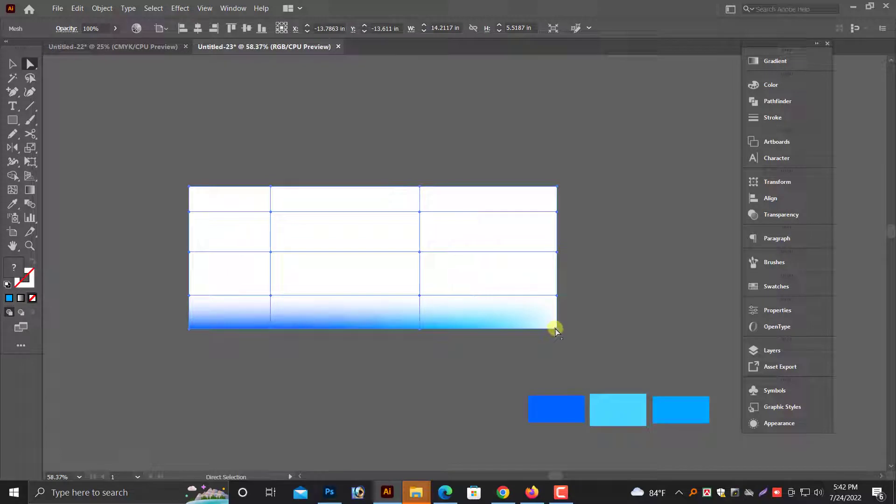
click(615, 416)
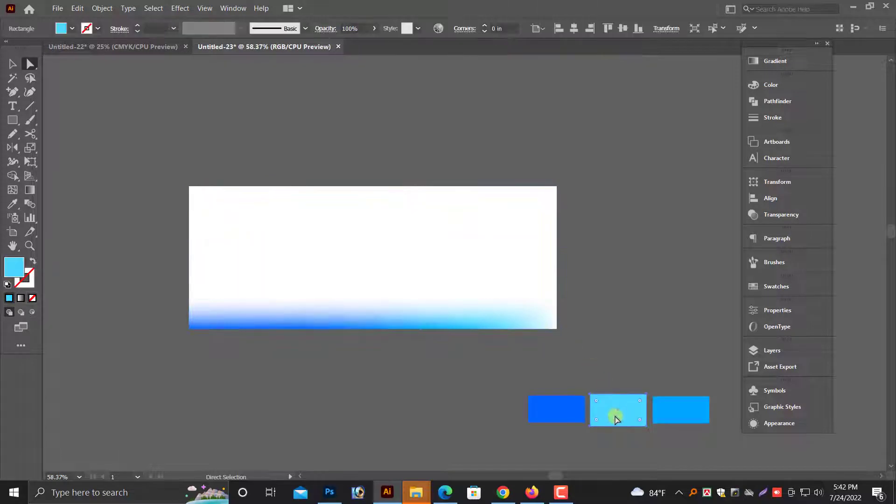
click(12, 64)
click(135, 139)
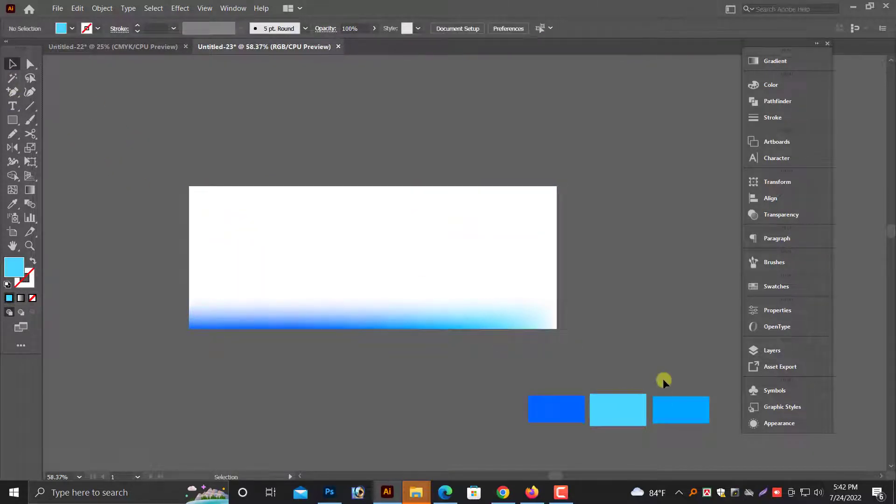
drag(662, 378, 537, 317)
click(30, 64)
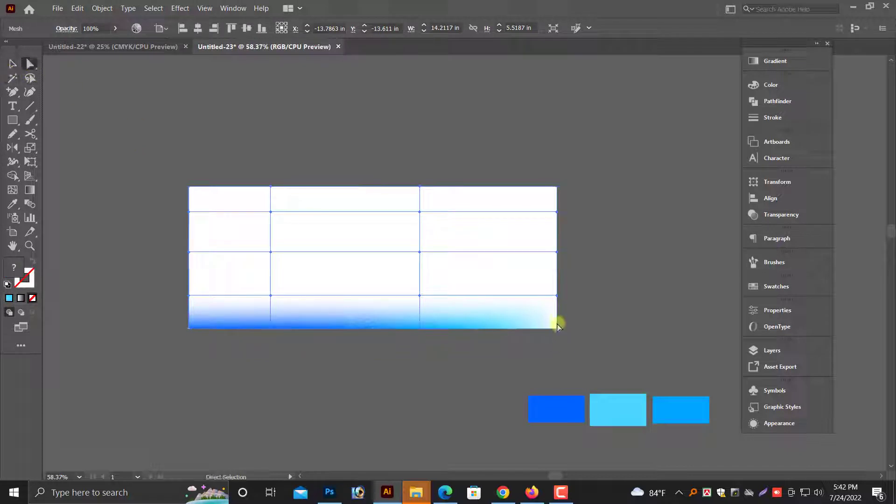
click(557, 296)
click(655, 411)
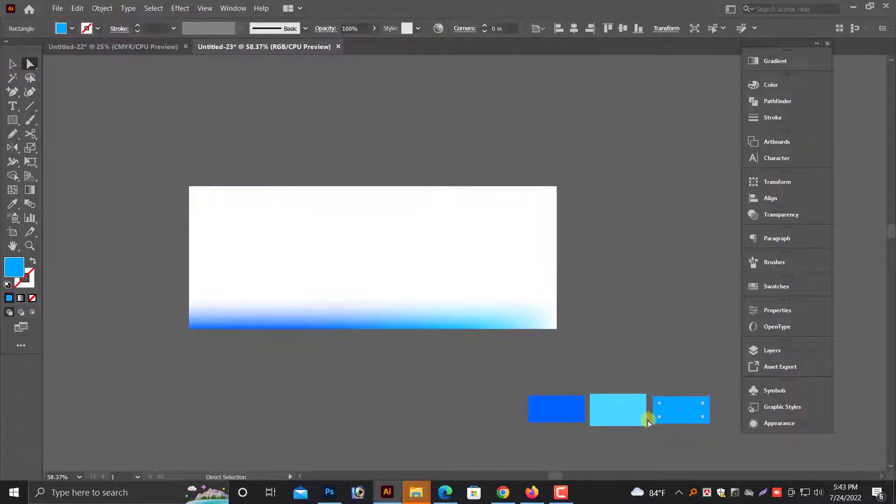
click(12, 64)
click(220, 166)
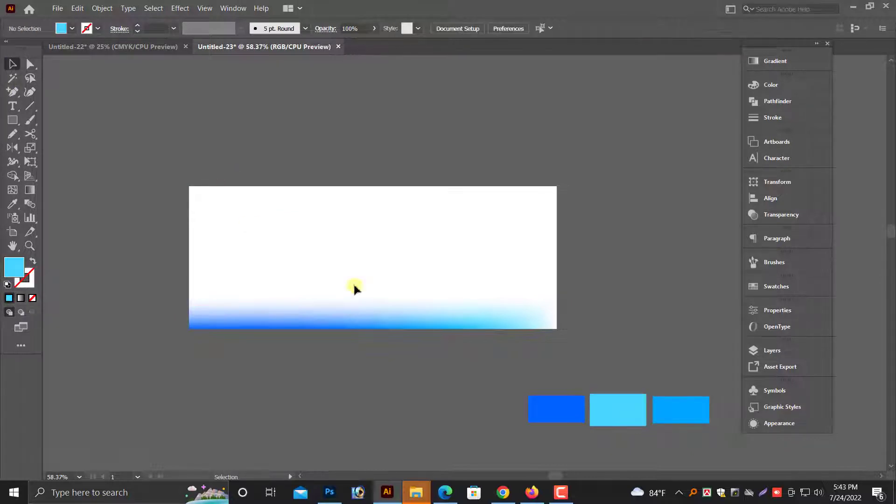
click(443, 291)
click(30, 64)
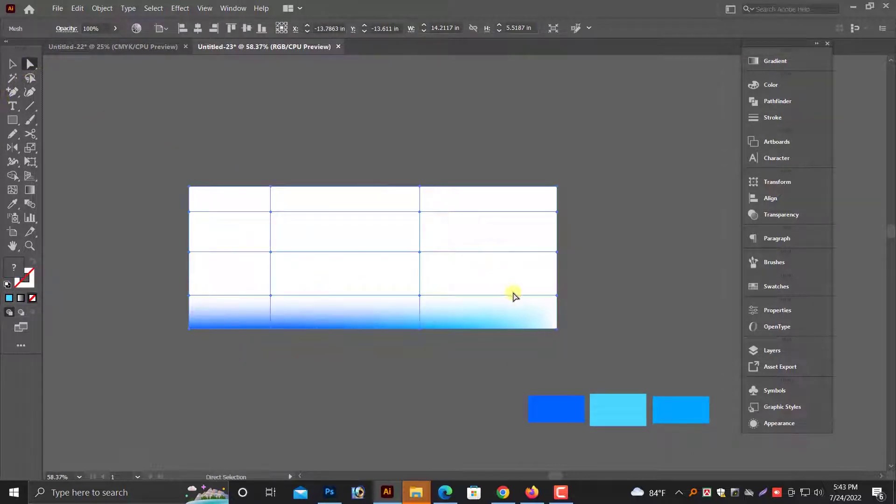
- Colour a right-edge mesh point with the middle swatch's light cyan, then preview and reselect the mesh
click(557, 296)
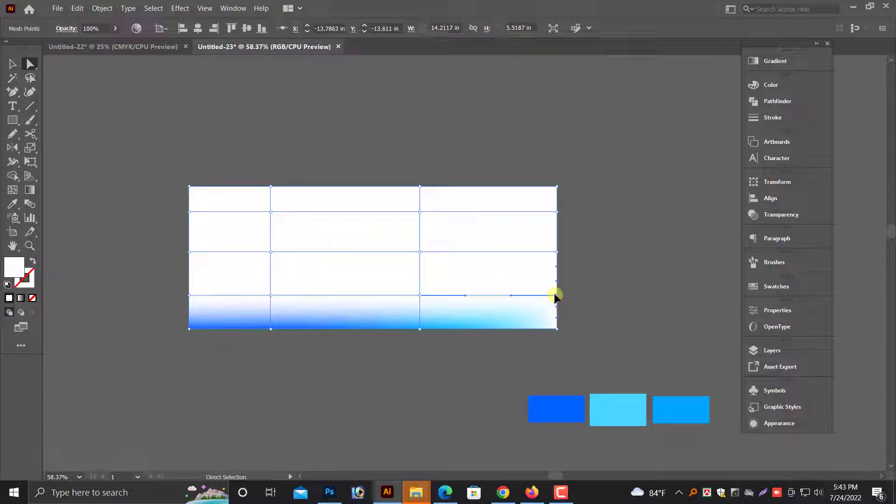
click(12, 203)
click(609, 420)
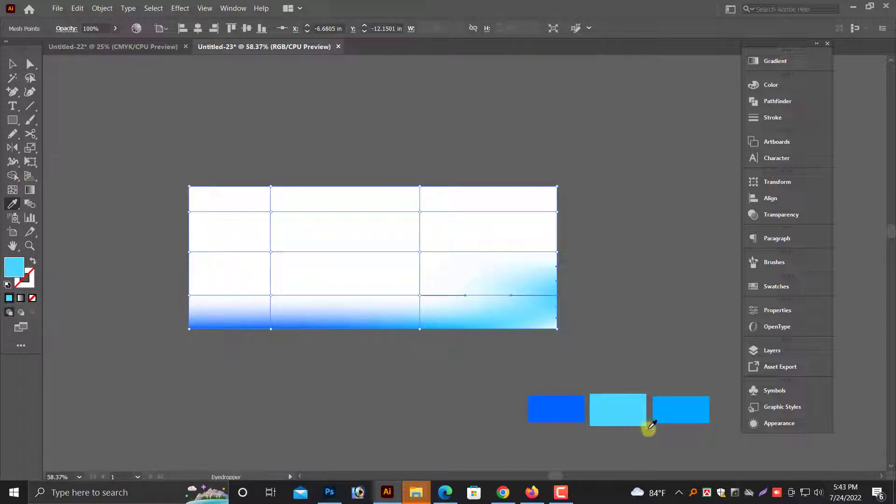
click(11, 64)
click(104, 157)
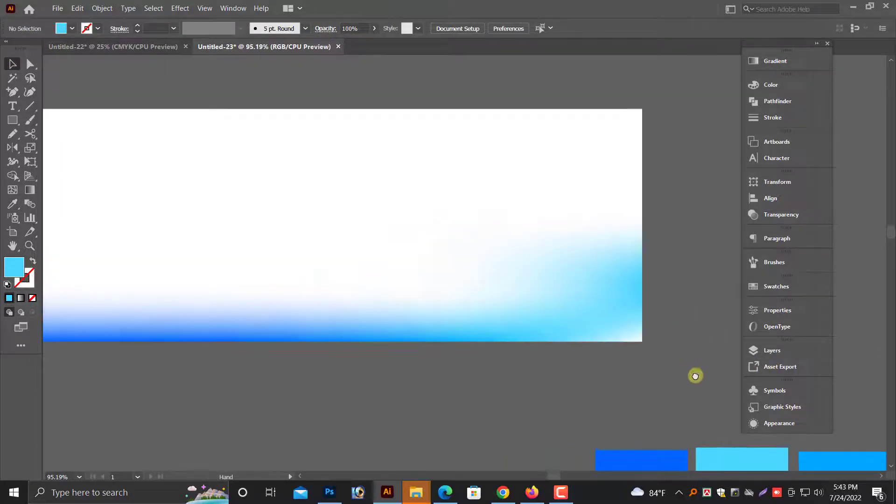
click(577, 333)
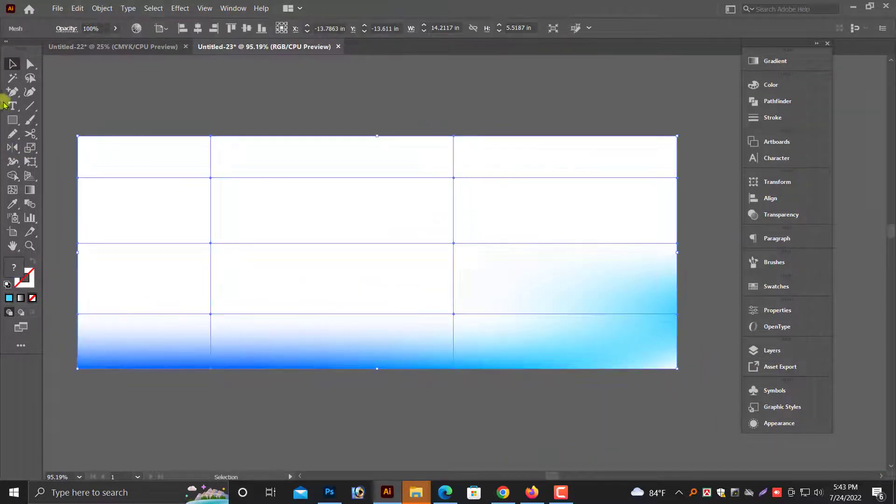
click(30, 64)
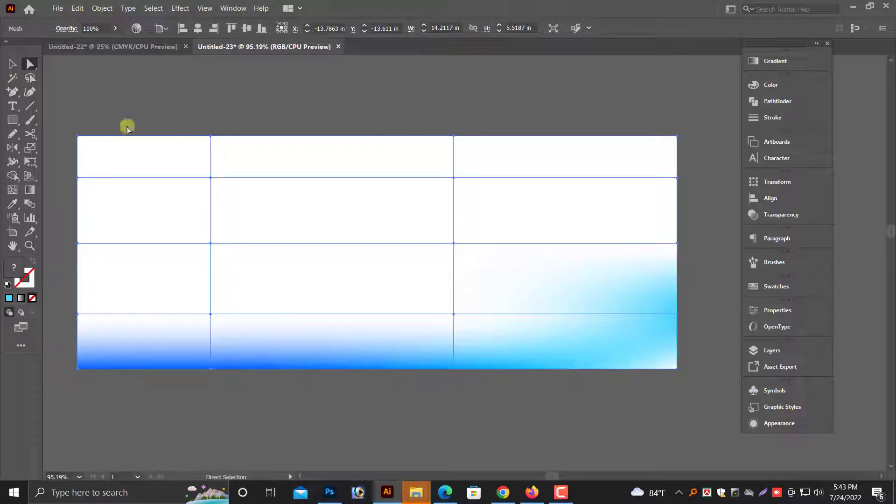
click(328, 120)
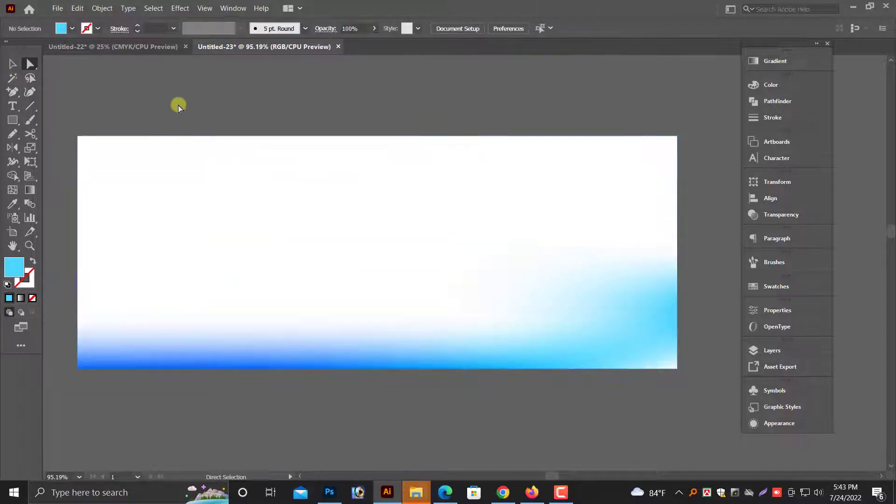
click(256, 192)
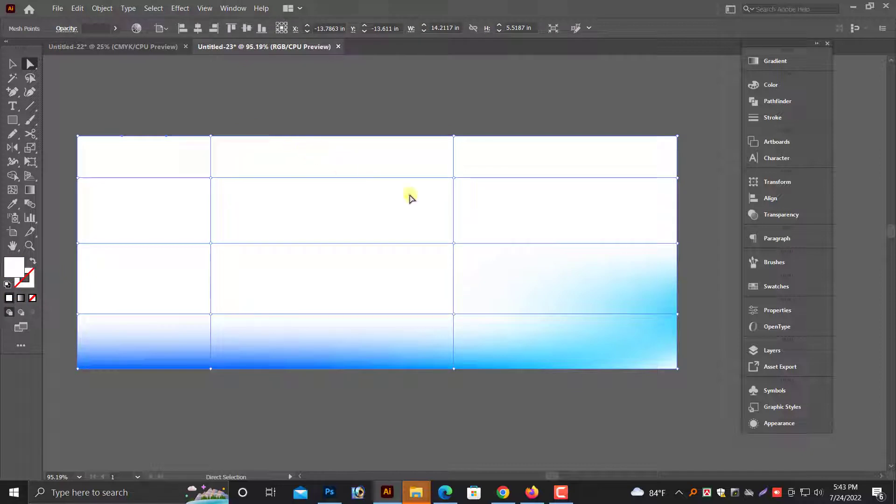
- Sample deep blue onto a mesh point, zooming out to reach the left blue swatch
click(441, 110)
click(503, 160)
click(13, 204)
click(214, 370)
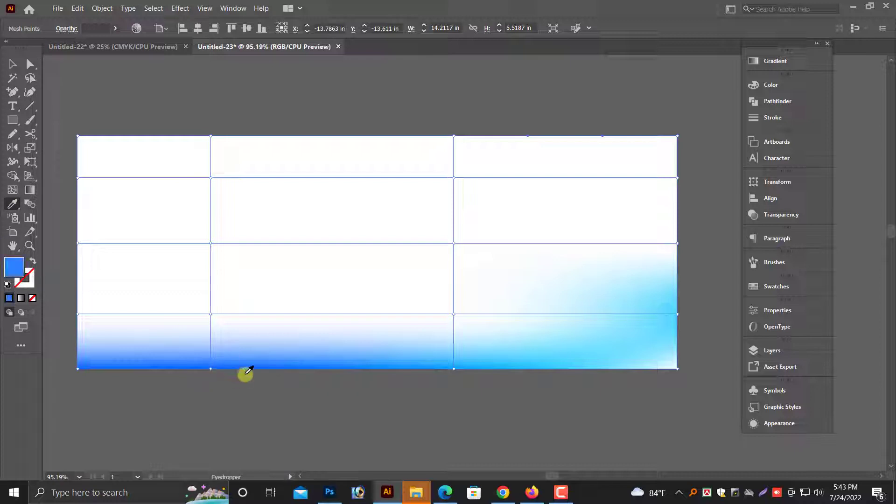
key(ctrl+minus)
key(ctrl+minus)
scroll(510, 436, down, 2)
click(520, 425)
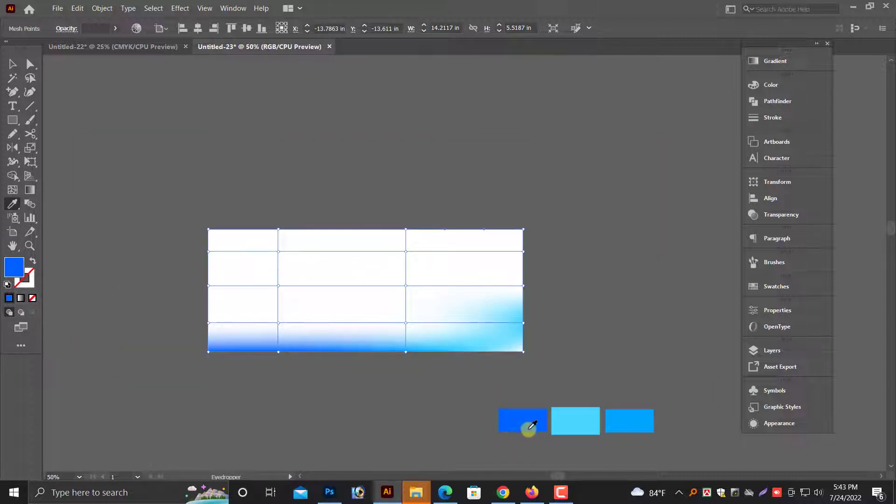
click(587, 429)
- Reselect the mesh and pick the mesh point on its top-left edge
click(12, 64)
click(122, 158)
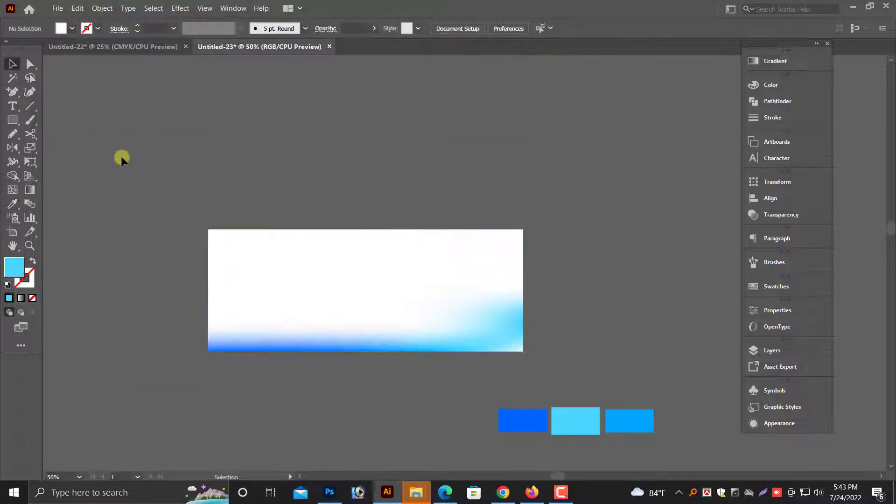
click(407, 244)
click(30, 64)
click(252, 222)
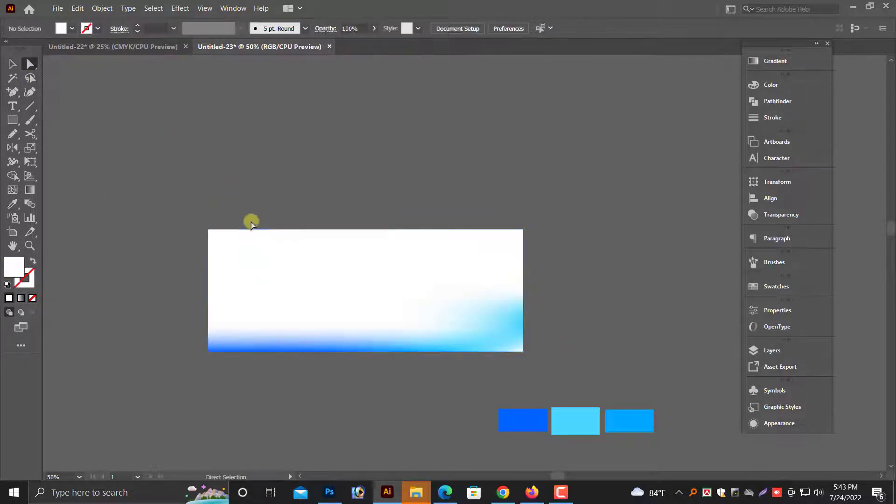
click(264, 244)
click(279, 230)
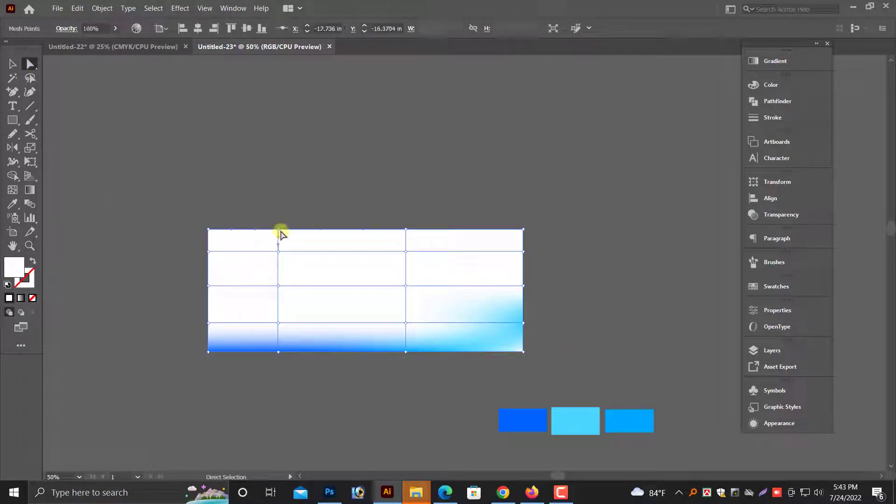
click(276, 231)
click(278, 230)
- Apply the deep blue swatch colour to the top-edge point and preview the result
click(13, 203)
click(531, 420)
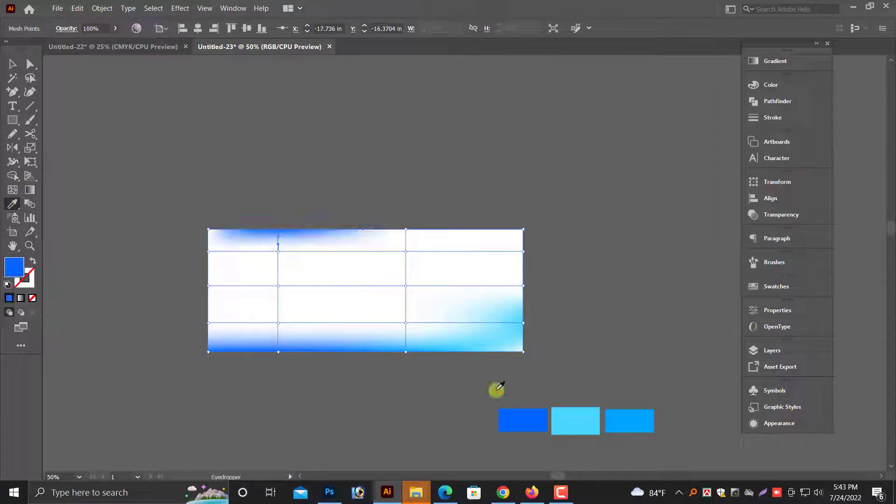
click(12, 64)
click(172, 196)
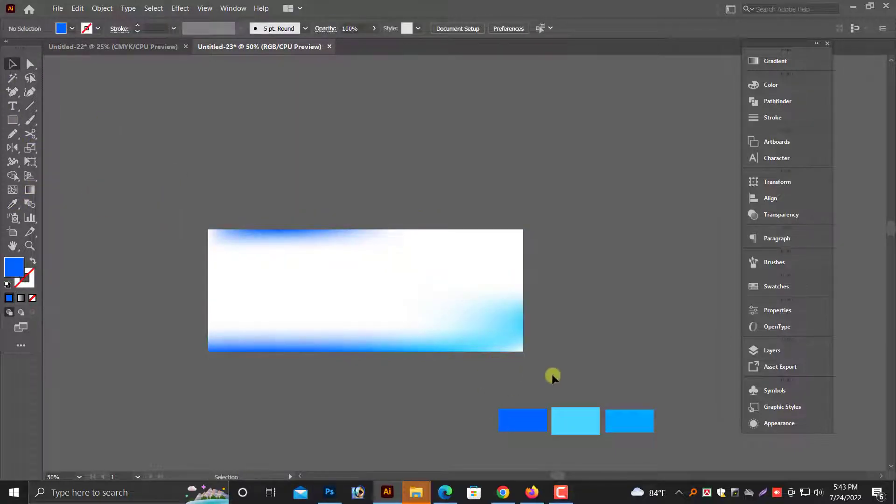
click(345, 282)
click(30, 63)
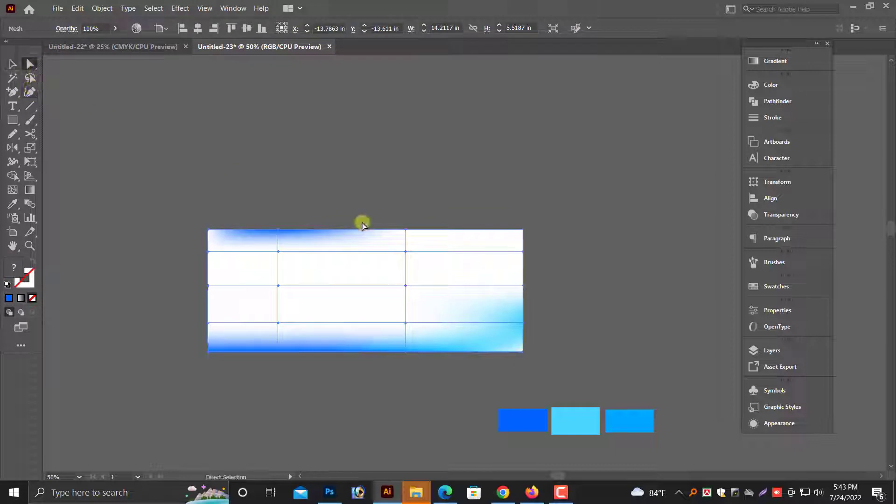
- Colour a top-edge mesh point with the light-blue swatch and deselect to preview
click(404, 235)
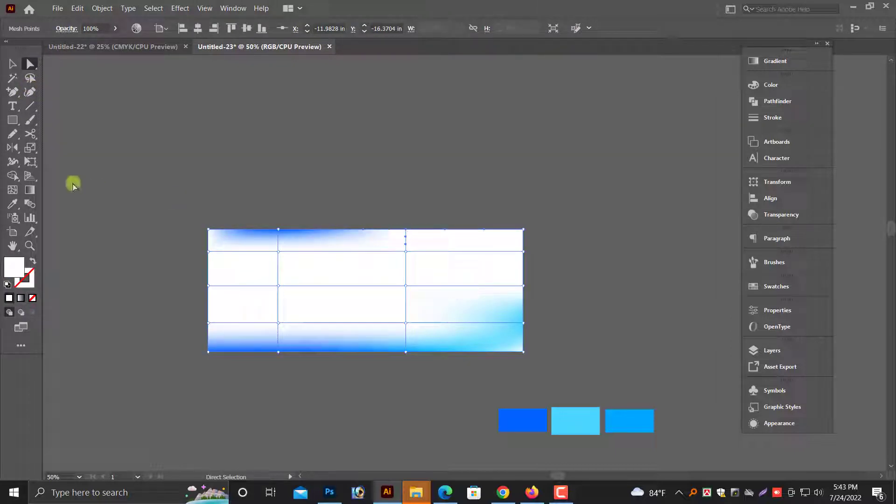
click(24, 204)
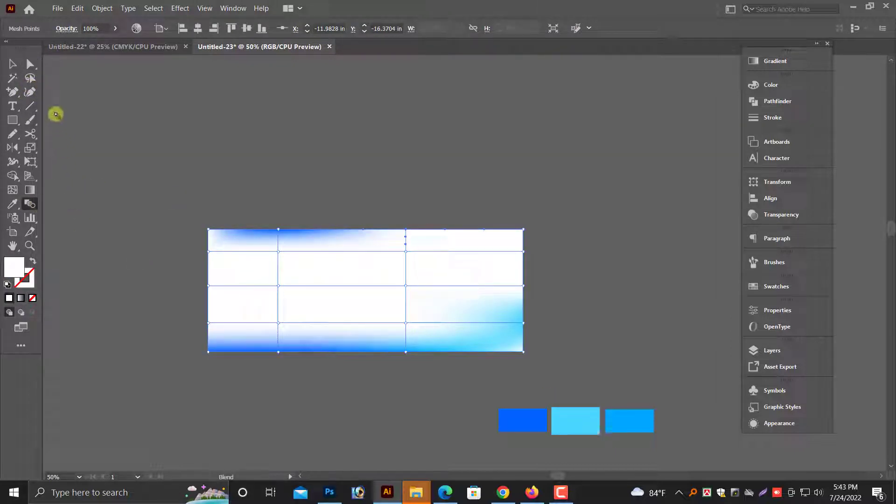
click(30, 64)
click(12, 205)
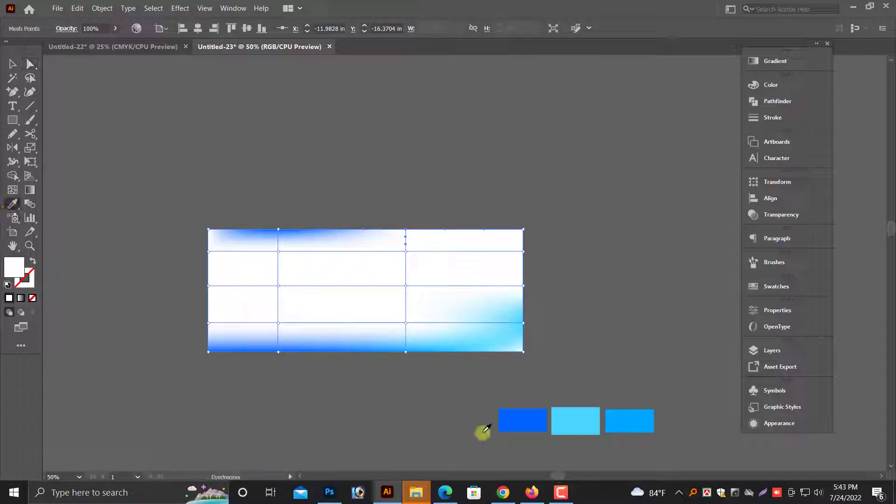
click(575, 421)
click(13, 64)
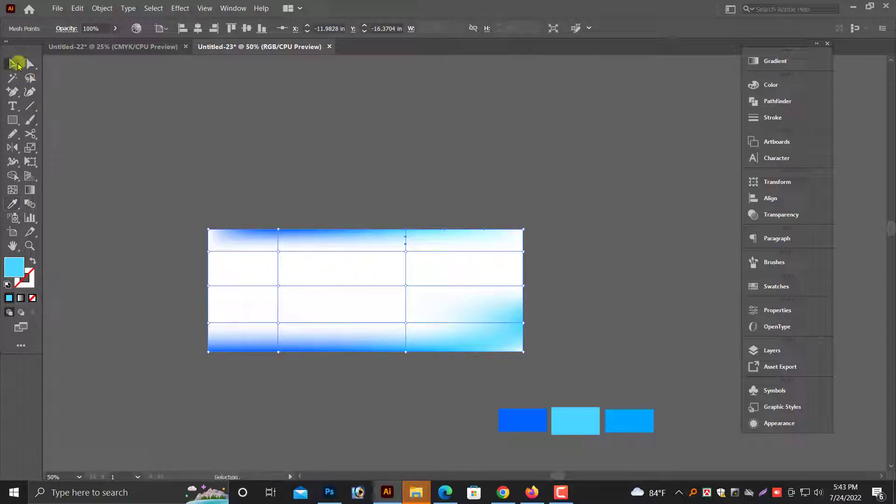
click(104, 157)
- Colour another top mesh point light cyan and review the colours
click(415, 310)
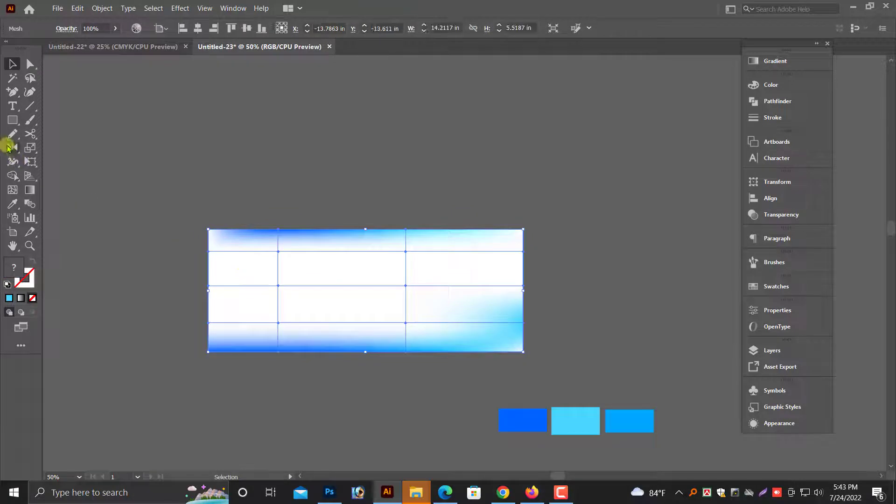
click(31, 64)
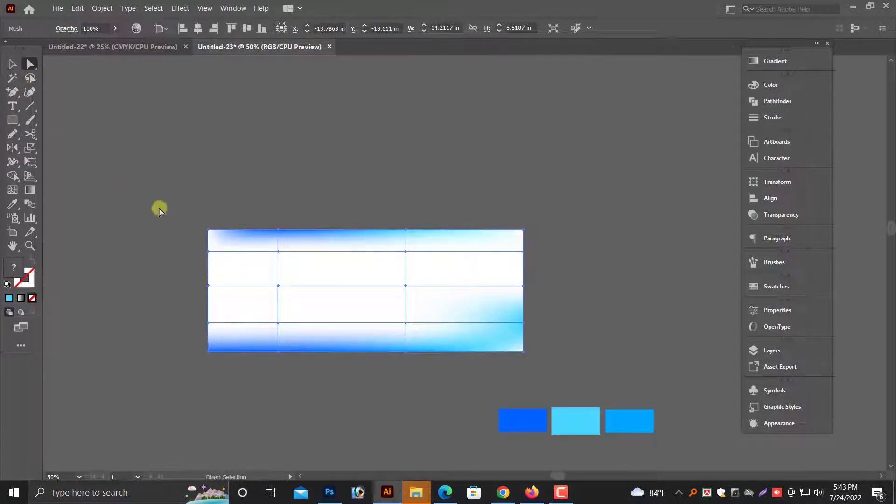
click(209, 231)
click(13, 204)
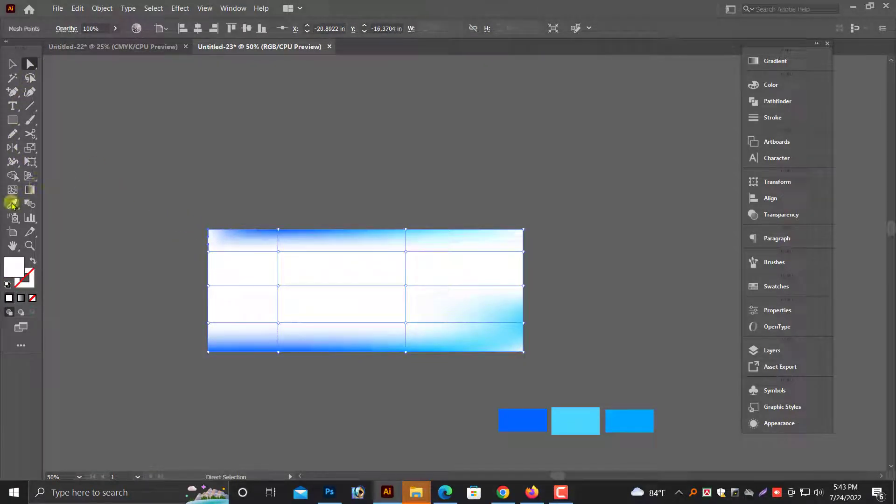
click(575, 425)
click(13, 63)
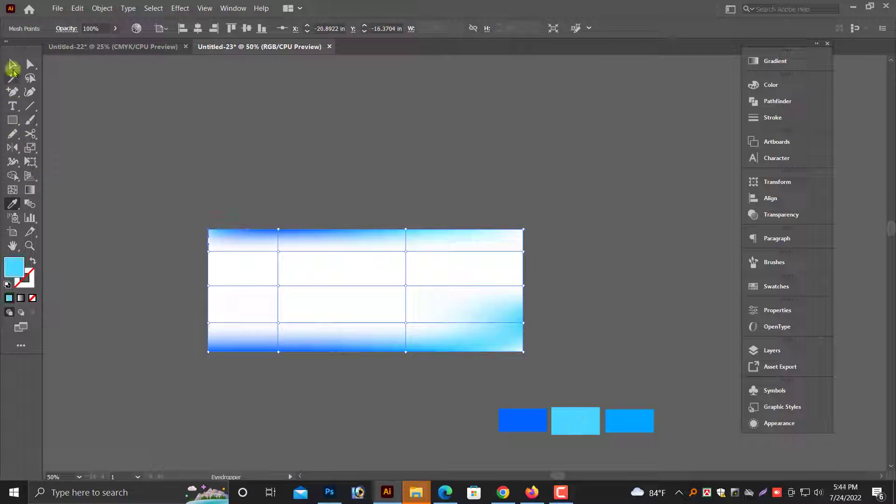
click(158, 173)
- Try cyan and blue on the top-right mesh point, settling on the third swatch's blue
click(466, 327)
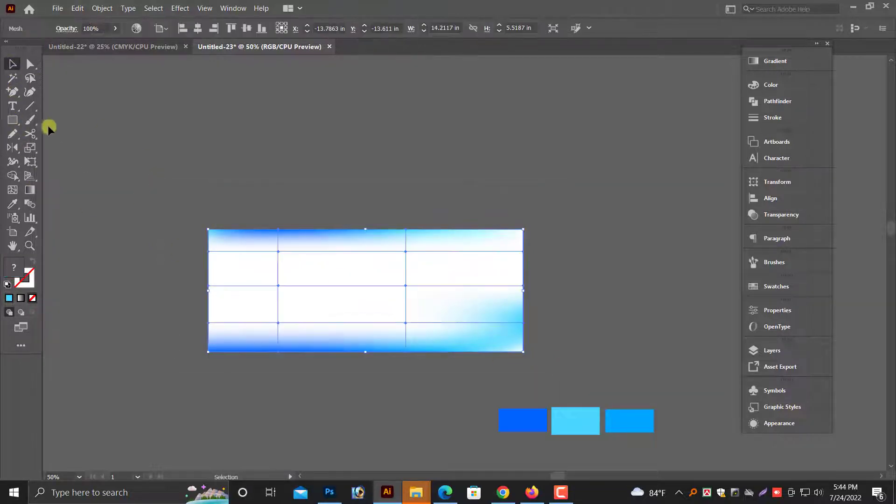
click(30, 64)
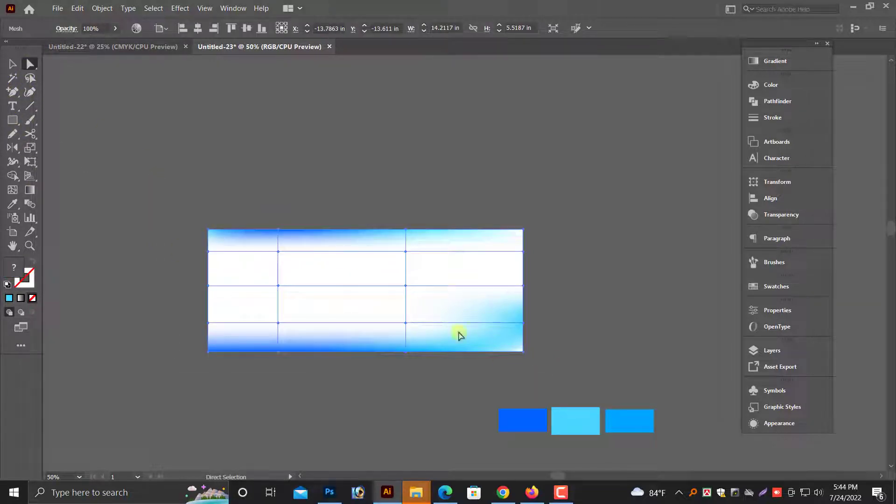
click(523, 232)
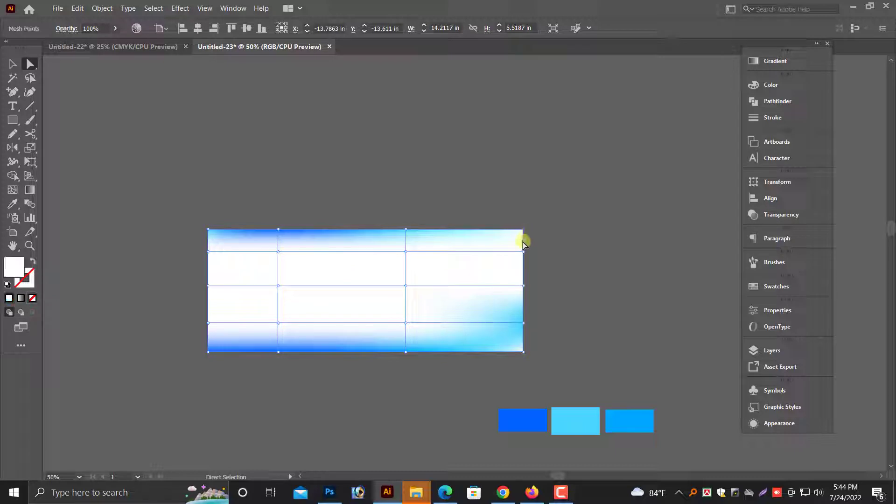
click(12, 204)
click(577, 422)
click(618, 422)
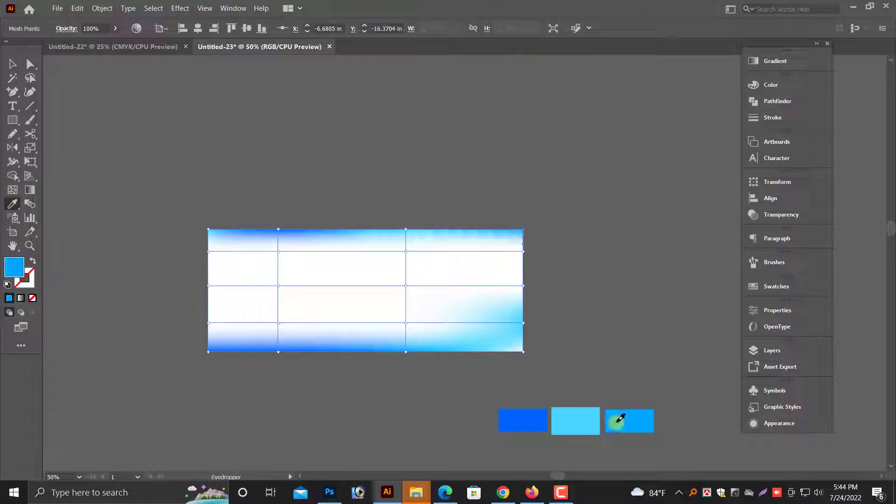
click(588, 424)
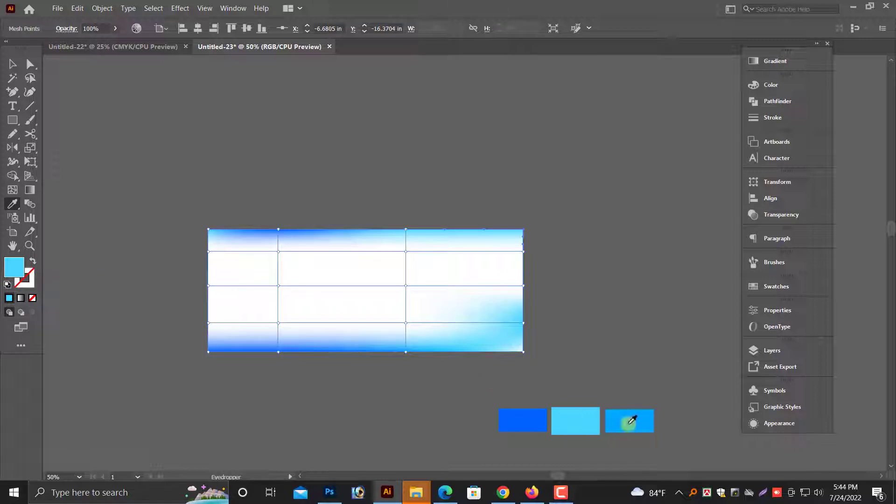
click(627, 422)
click(13, 64)
click(122, 187)
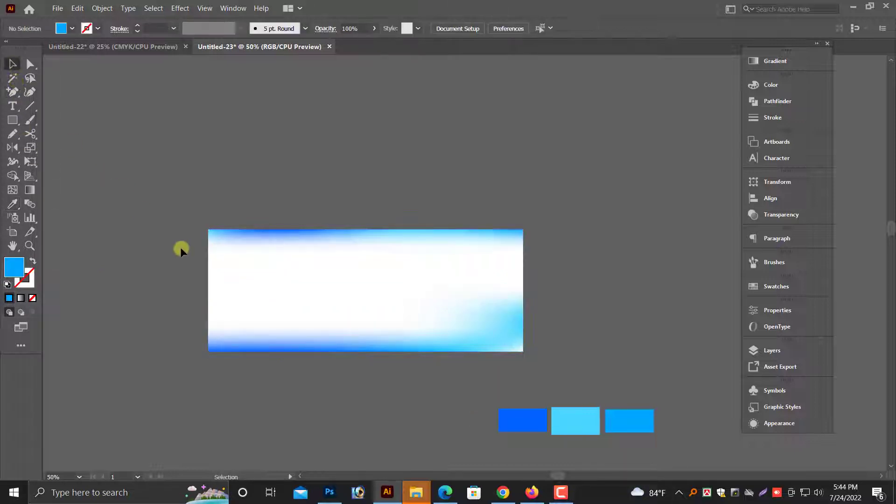
- Colour the mesh's bottom-right point with the light cyan swatch
scroll(543, 339, up, 3)
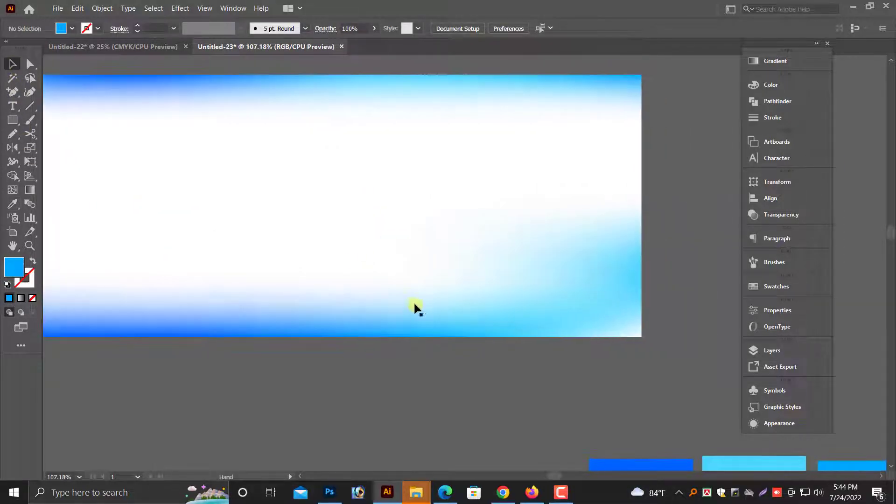
click(414, 306)
click(29, 64)
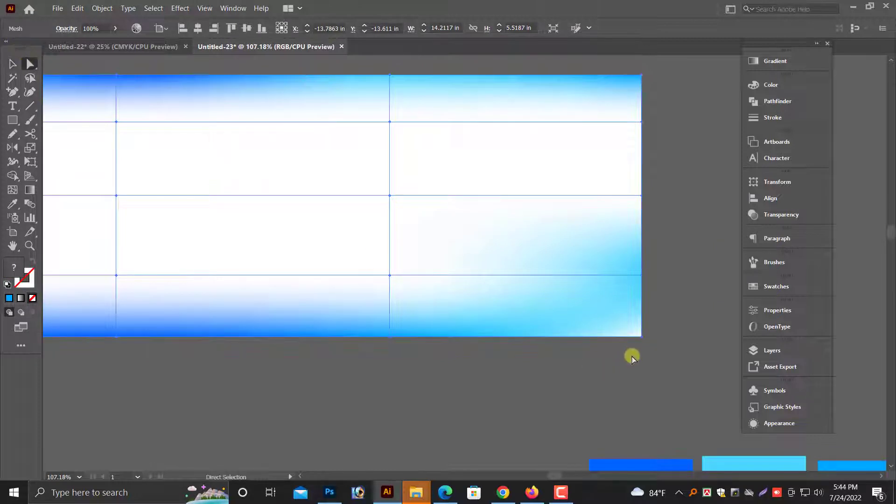
click(641, 337)
click(13, 203)
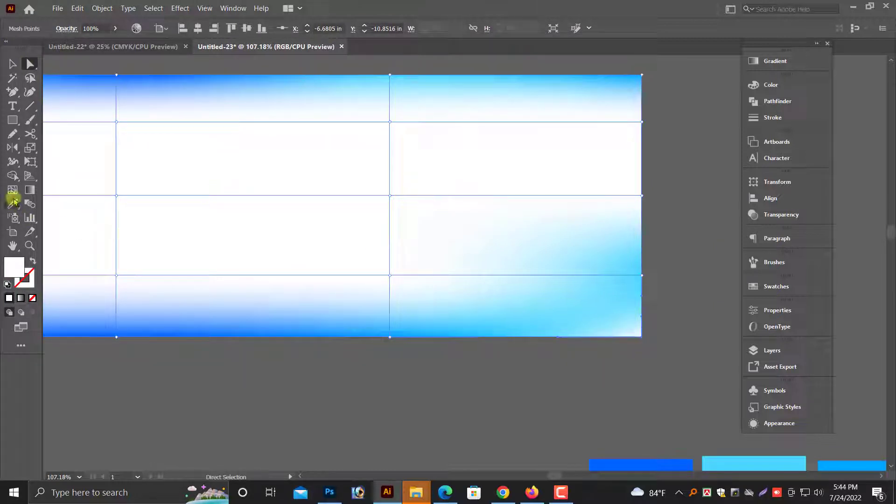
click(706, 465)
scroll(568, 396, down, 1)
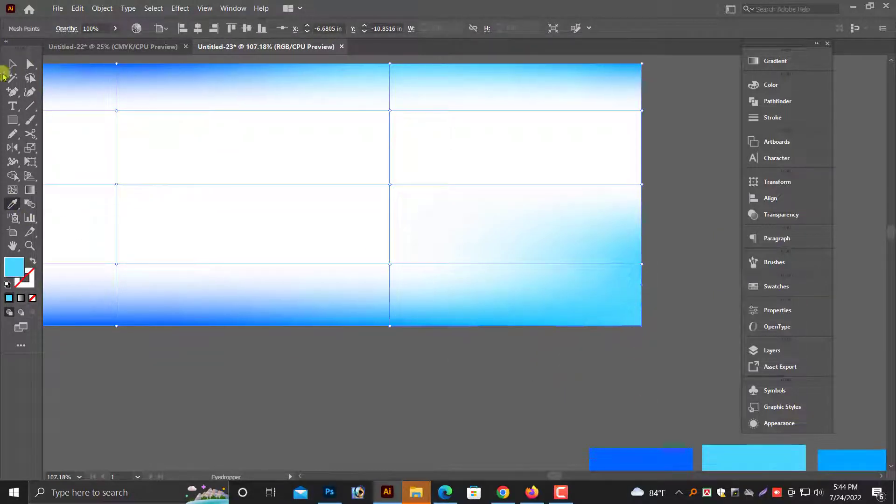
click(12, 64)
- Zoom out, drag the mesh back toward the canvas centre, and reselect it
key(ctrl+minus)
key(ctrl+minus)
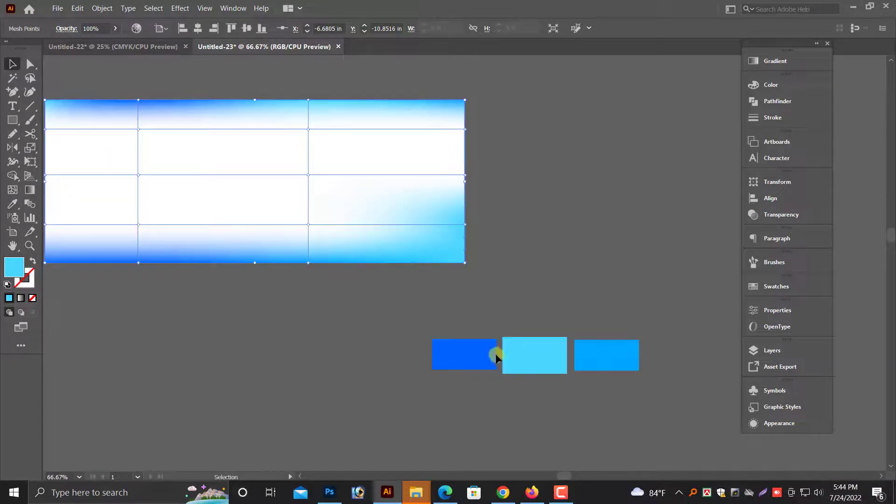
click(495, 355)
drag(528, 381, 696, 459)
drag(500, 392, 376, 400)
click(310, 294)
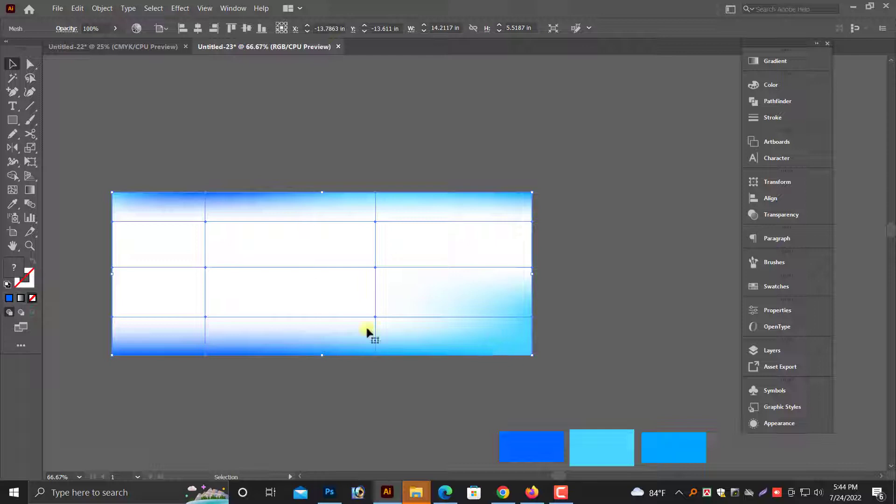
- Colour the middle left-edge mesh point with the dark blue rectangle's colour
scroll(201, 366, down, 1)
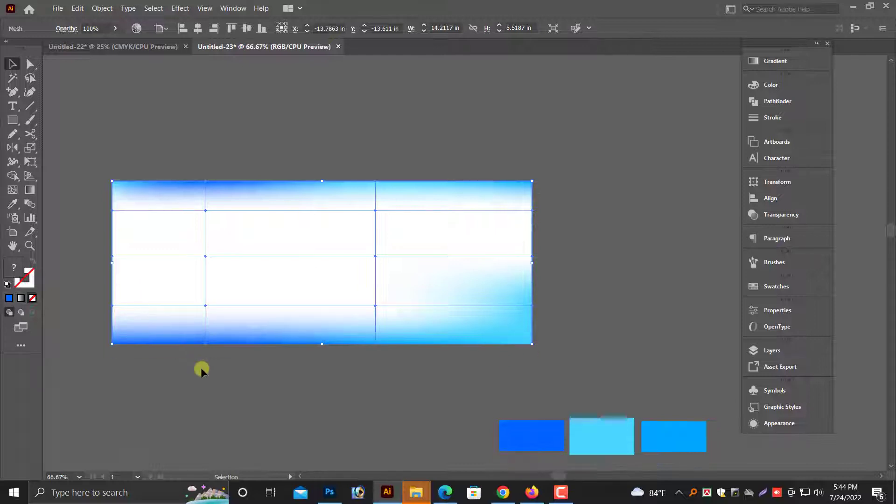
click(30, 64)
click(113, 257)
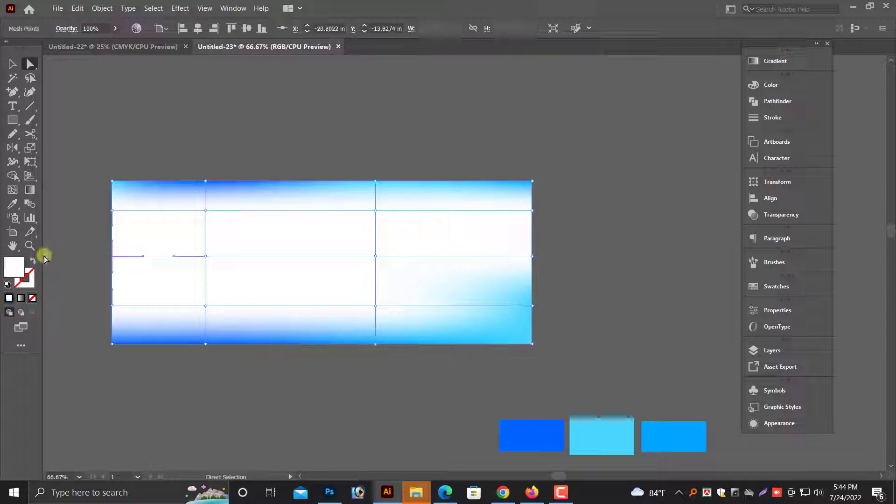
click(13, 204)
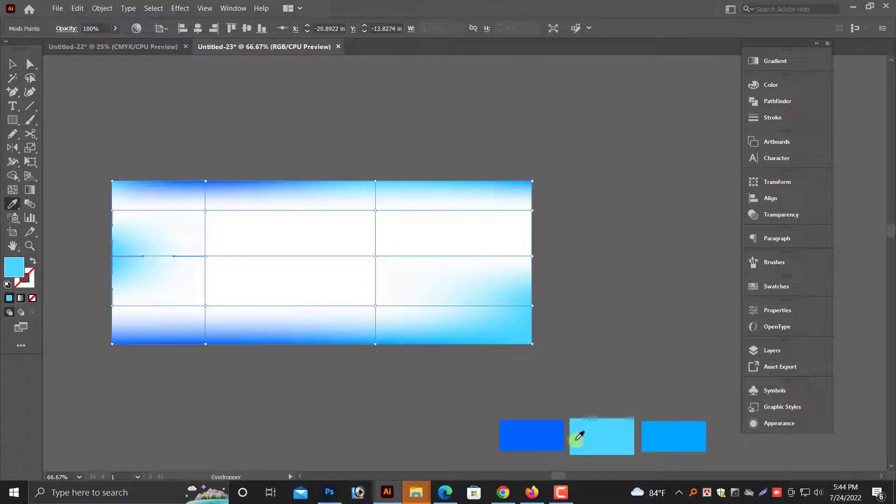
click(532, 438)
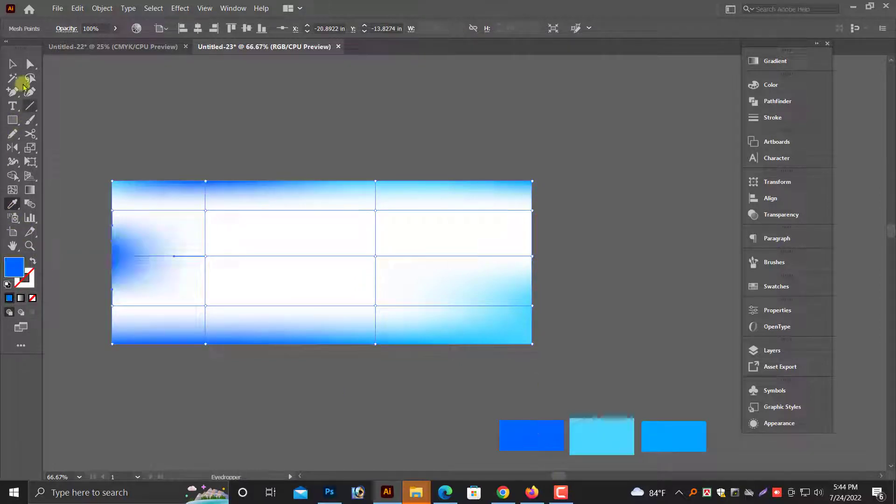
- Tint the lower left-edge point light cyan, then deselect and reselect everything to review
click(13, 64)
click(28, 68)
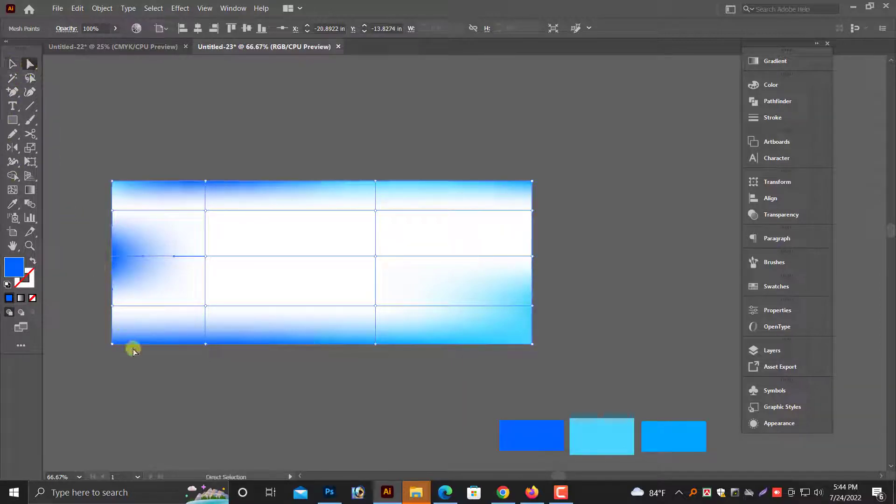
click(113, 306)
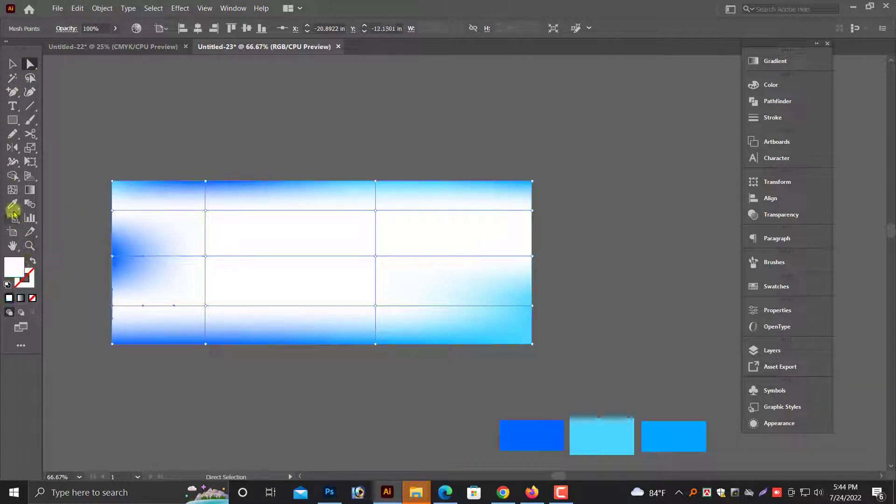
click(610, 439)
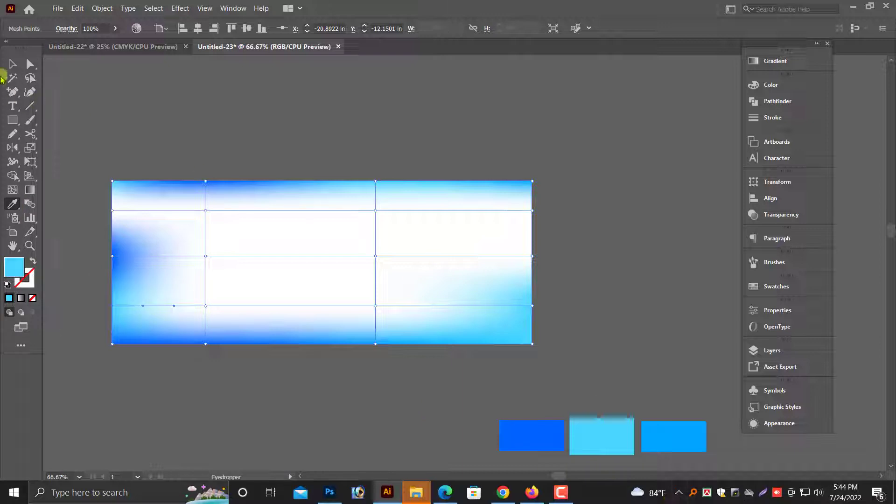
click(9, 63)
click(69, 139)
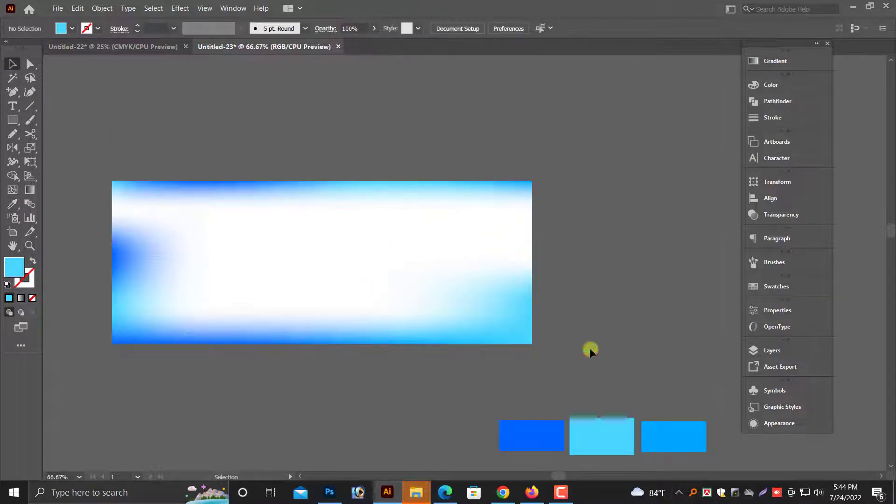
key(ctrl+a)
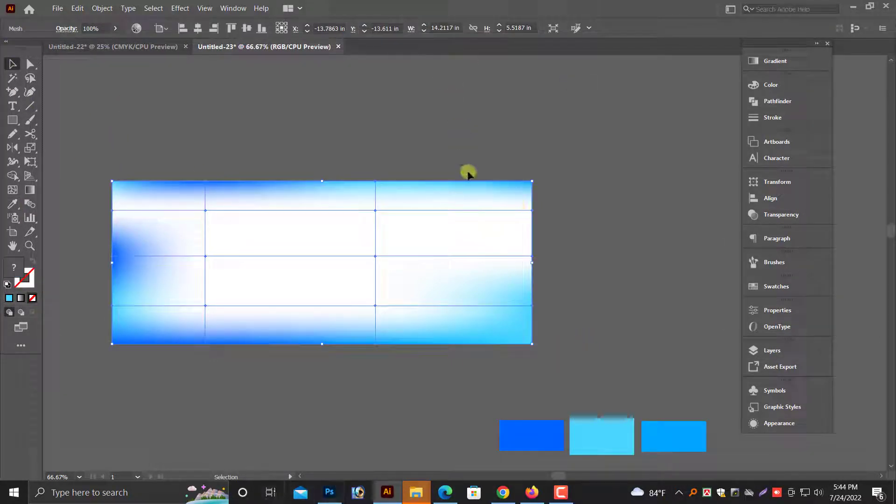
- Colour the middle right-edge mesh point with the light blue middle swatch
click(29, 65)
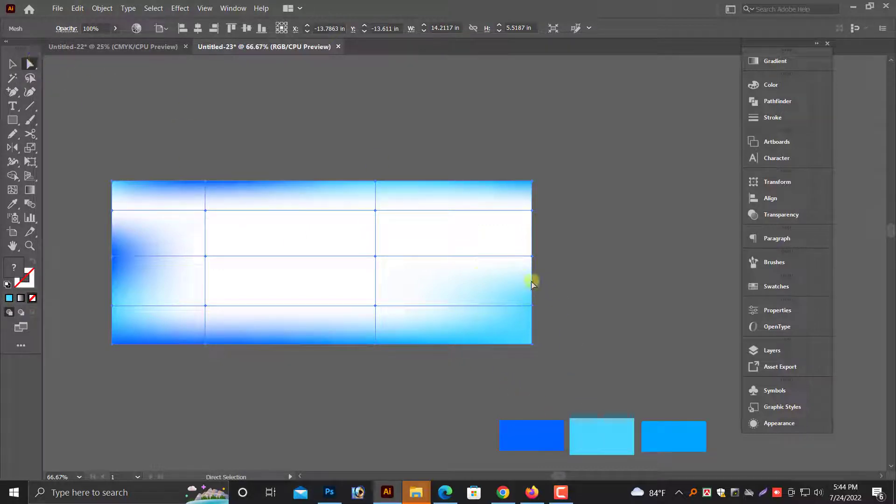
click(532, 257)
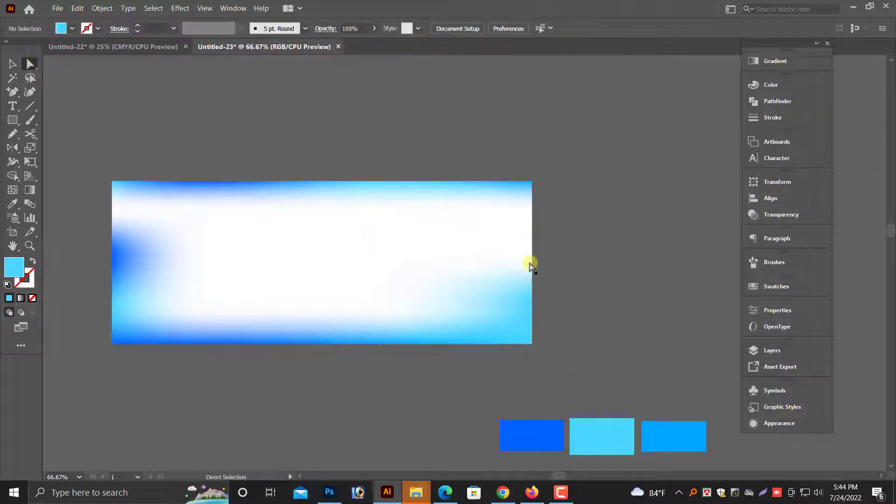
click(13, 203)
click(612, 427)
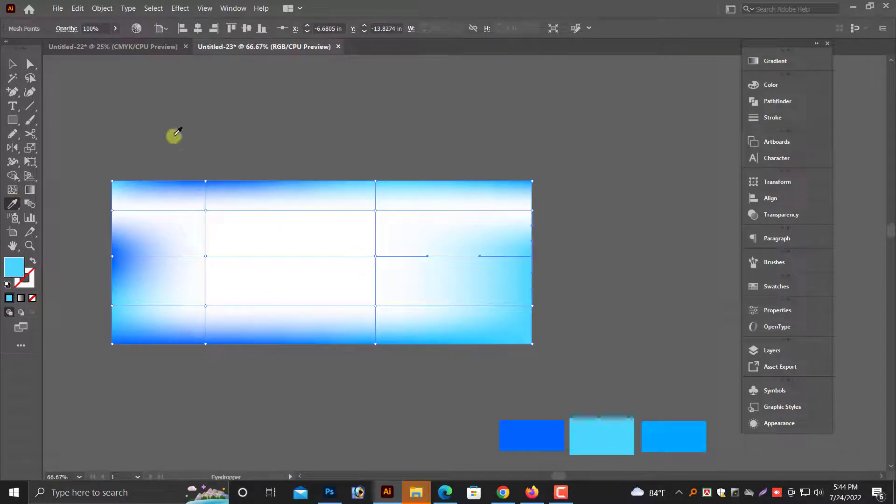
click(13, 64)
click(213, 93)
- Zoom out and drag the gradient mesh up and to the left
scroll(280, 200, down, 1)
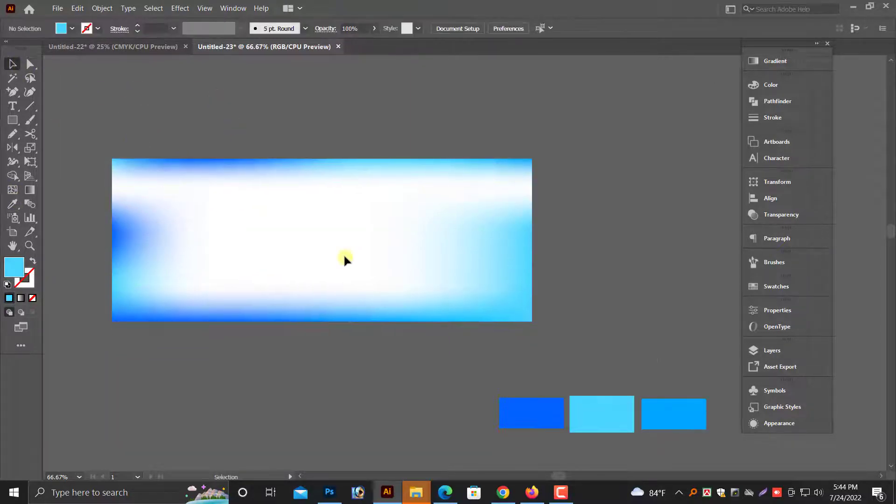
click(344, 259)
scroll(556, 354, down, 1)
alt+scroll(556, 352, down, 2)
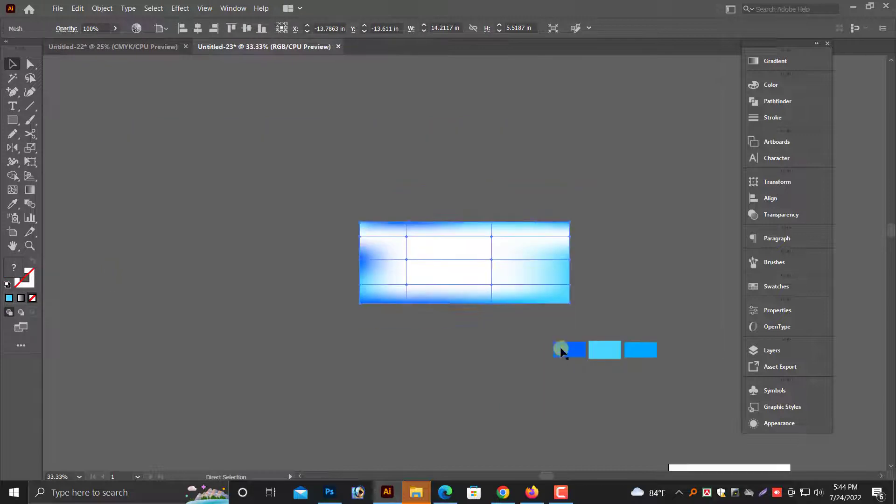
mouse_move(558, 281)
mouse_down()
mouse_move(392, 149)
mouse_move(505, 135)
mouse_up()
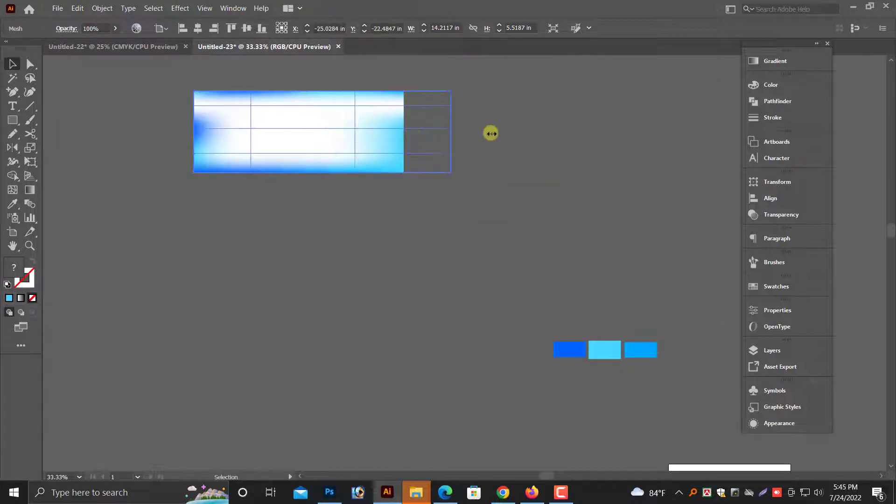
- Stretch the mesh wider and taller and place a copied stripe lower down
shift+click(404, 170)
drag(400, 186, 412, 198)
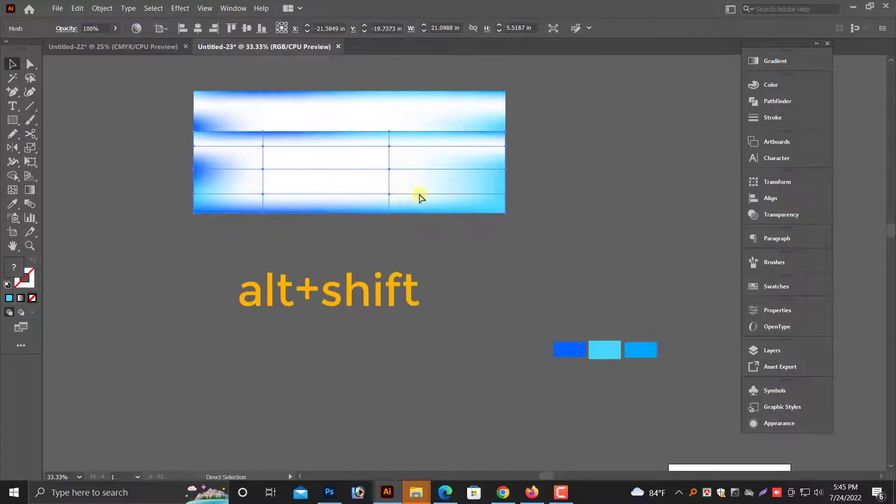
alt+shift+click(277, 168)
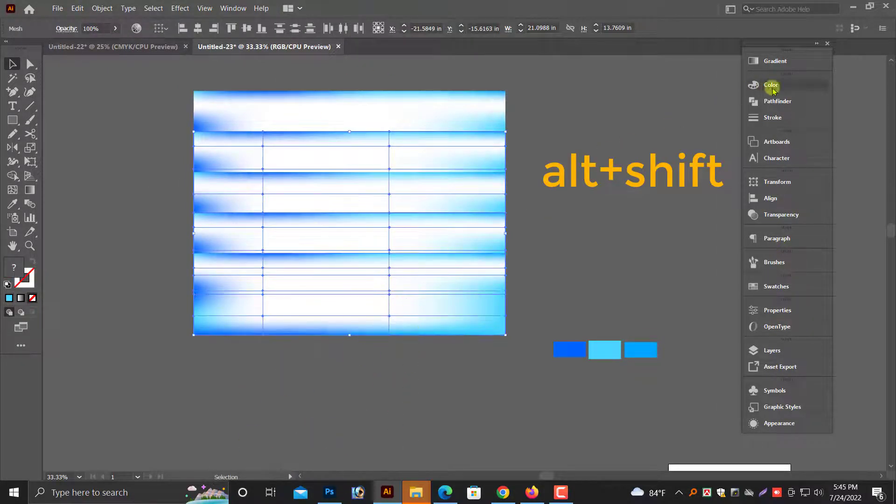
- Set the stacked stripes' blend mode to Multiply in the Transparency panel
click(769, 218)
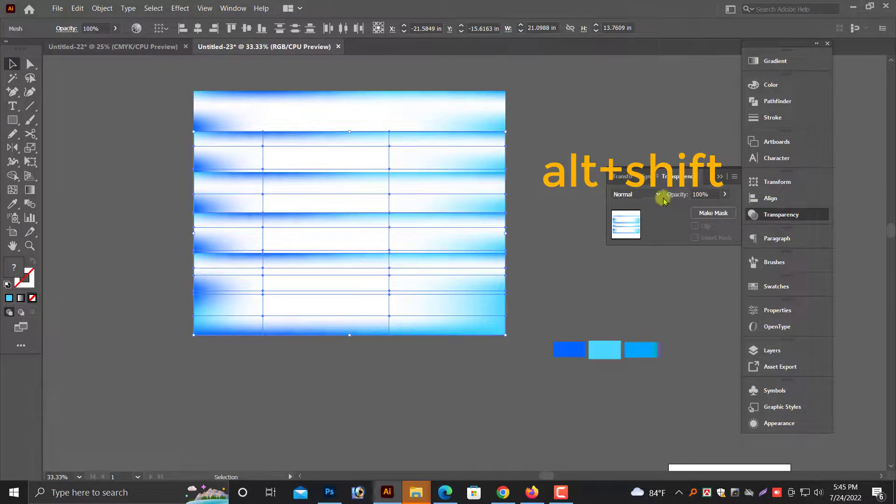
click(657, 194)
click(627, 234)
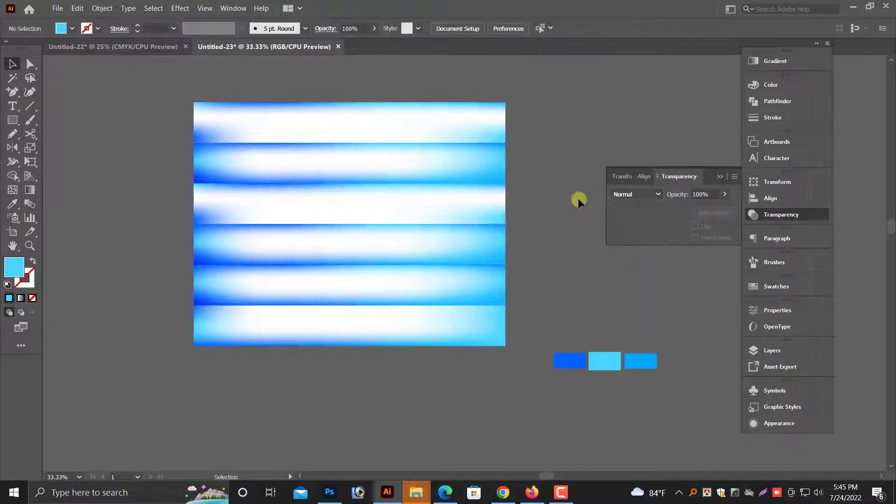
- Zoom in and move the striped mesh block up and to the left
scroll(578, 198, up, 2)
scroll(438, 311, up, 3)
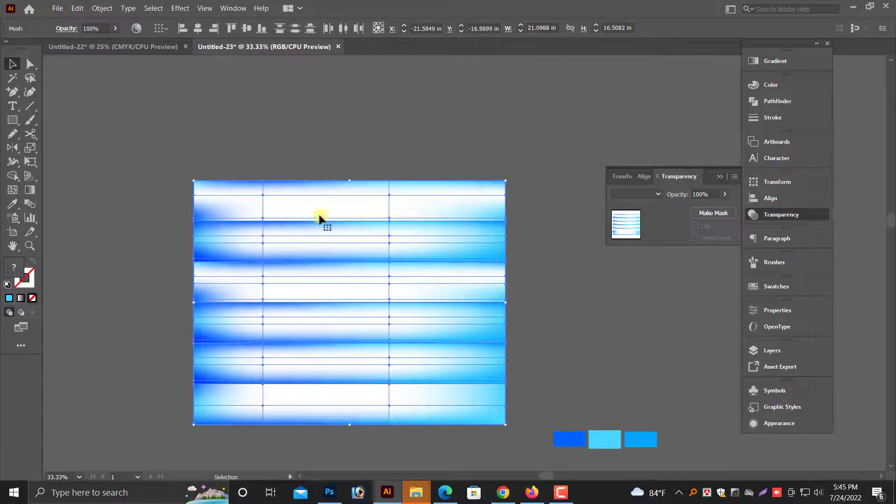
drag(350, 276, 278, 188)
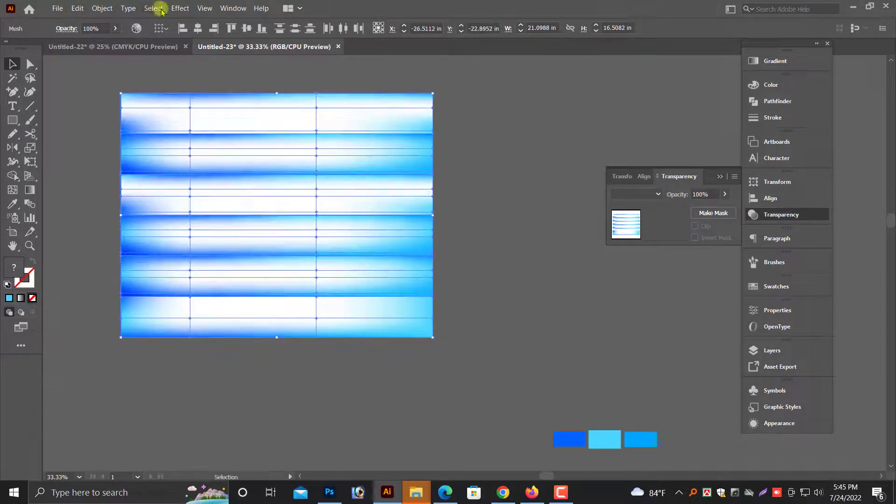
- Apply a Flag warp to the stripes, adjusting its horizontal and vertical distortion
click(180, 8)
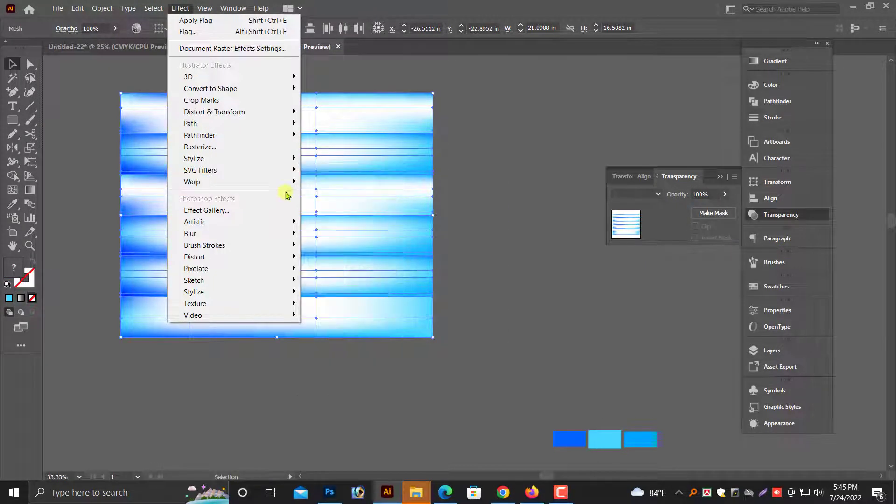
mouse_move(192, 181)
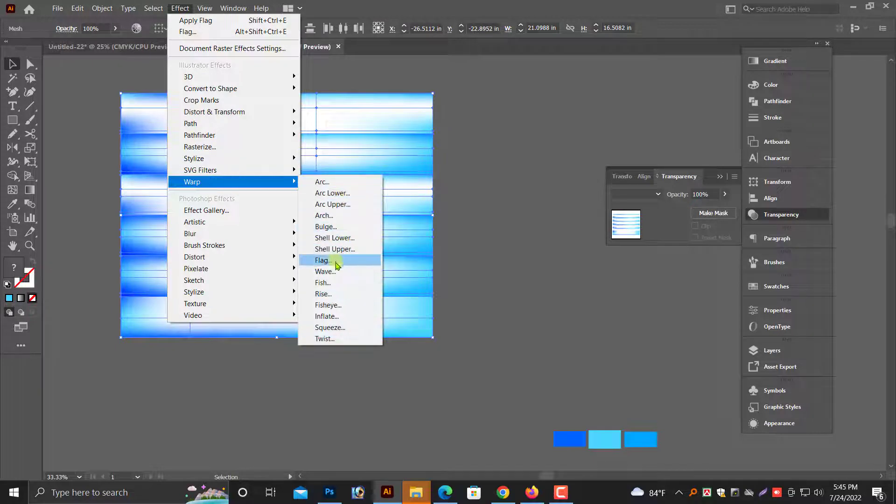
click(337, 265)
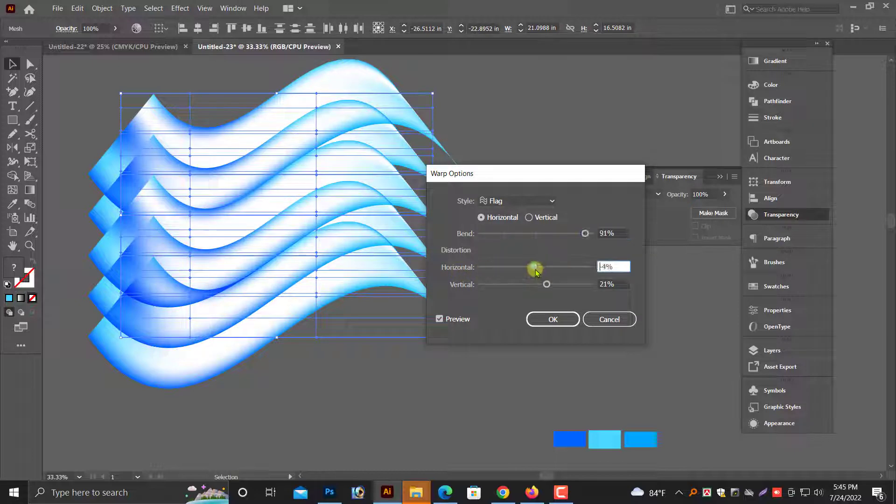
mouse_move(536, 266)
mouse_down()
mouse_move(524, 267)
mouse_move(559, 285)
mouse_up()
click(543, 322)
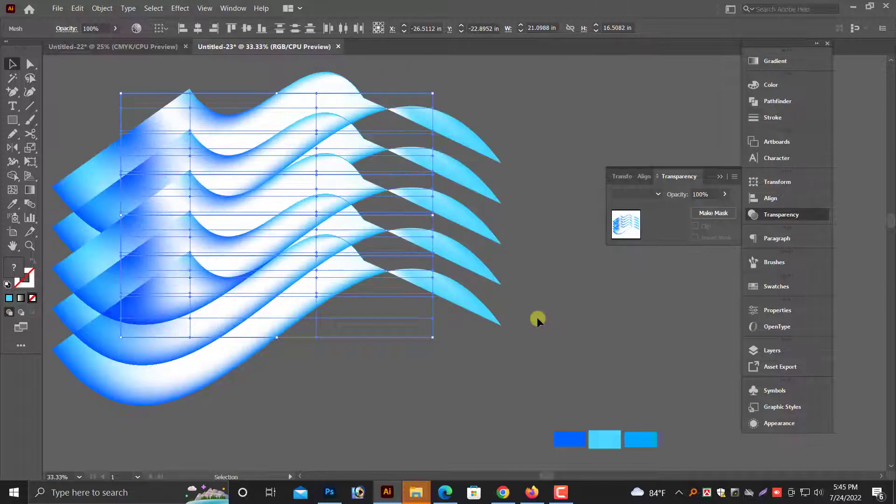
- Redo the Flag warp with 91% bend and -3% horizontal distortion for even S-shaped waves
key(ctrl+z)
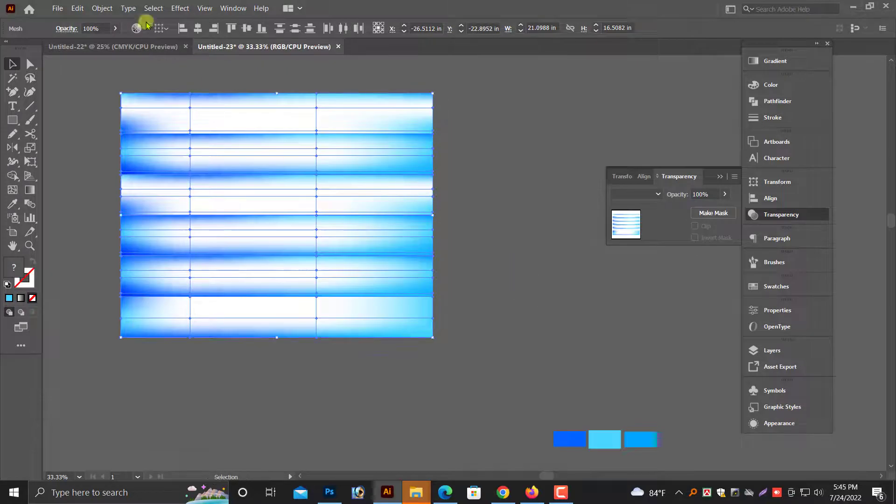
click(177, 8)
mouse_move(192, 181)
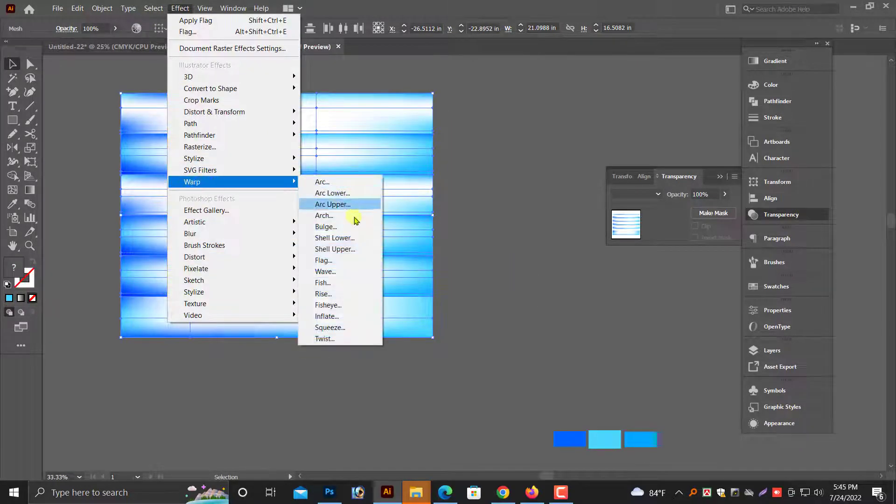
click(325, 261)
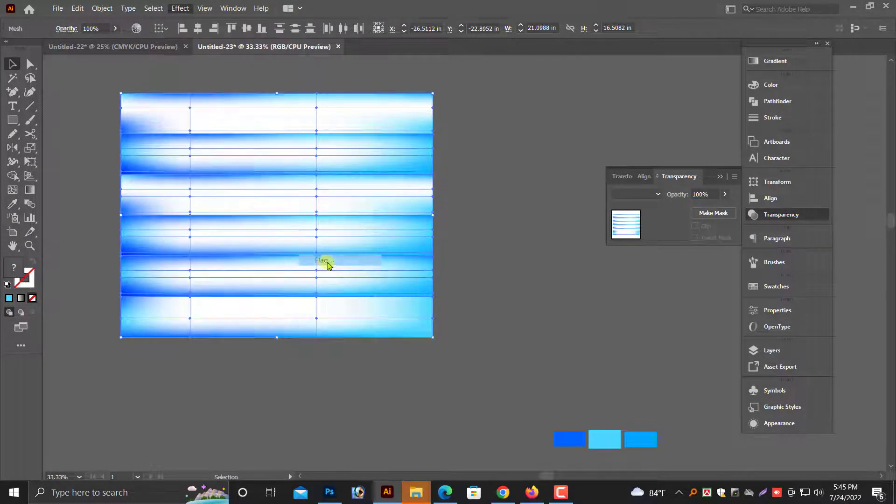
drag(524, 266, 547, 284)
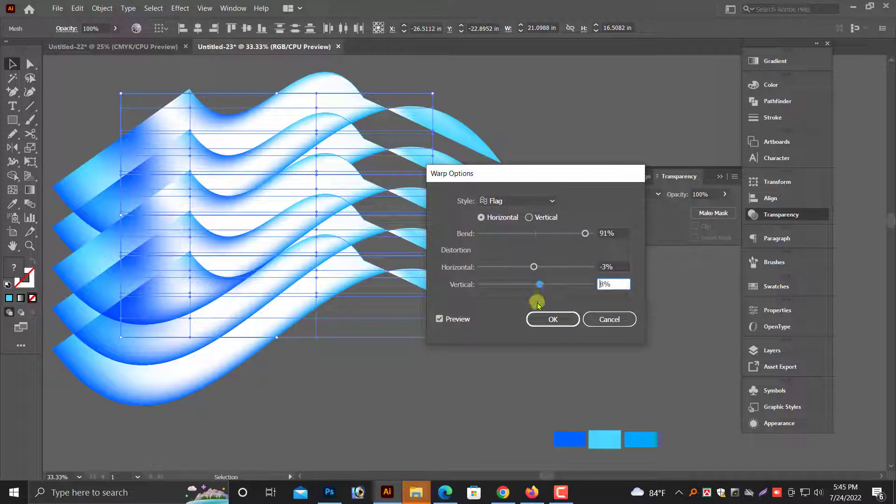
click(536, 319)
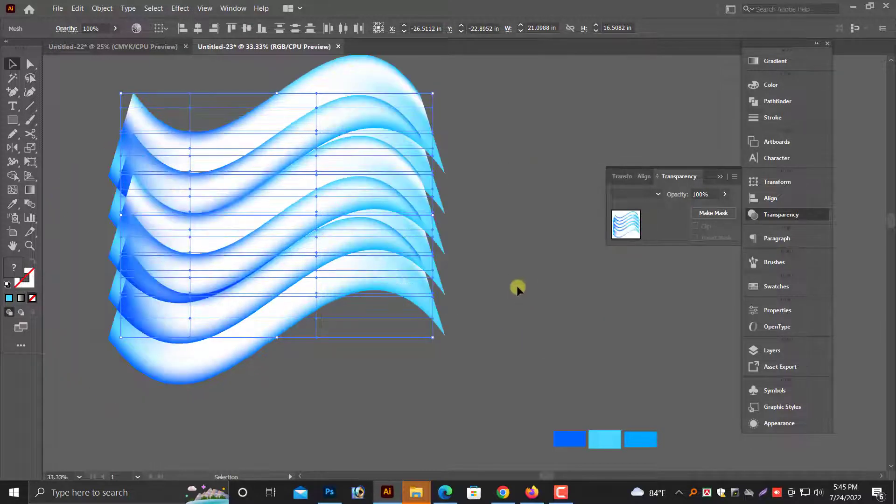
scroll(504, 278, up, 1)
click(220, 105)
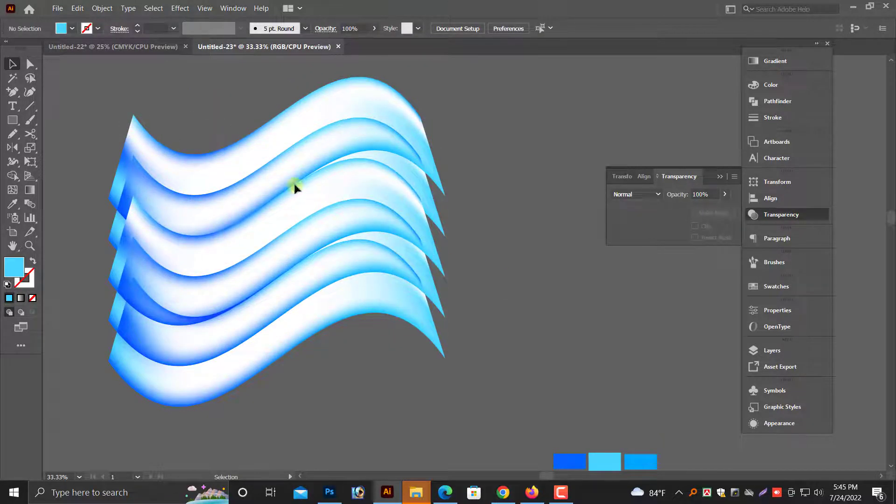
- Widen the warped wave to the right and expand its appearance into separate ribbons
click(433, 270)
drag(432, 237, 468, 237)
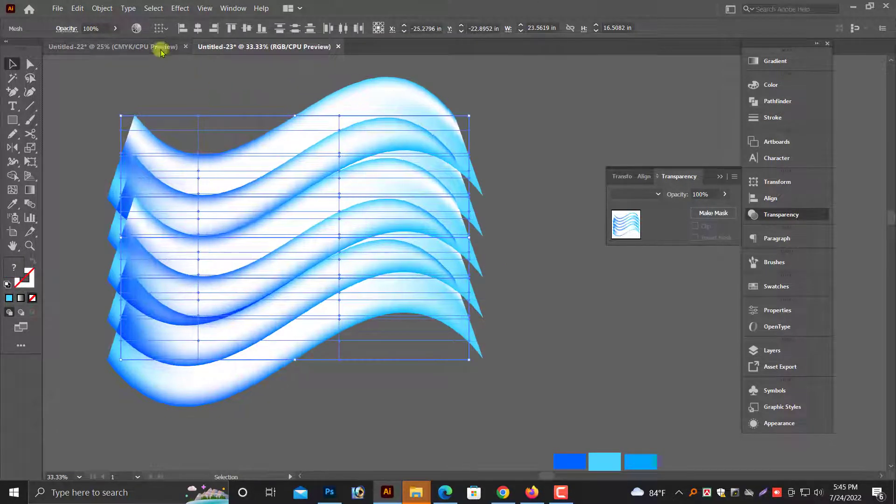
click(102, 8)
click(124, 139)
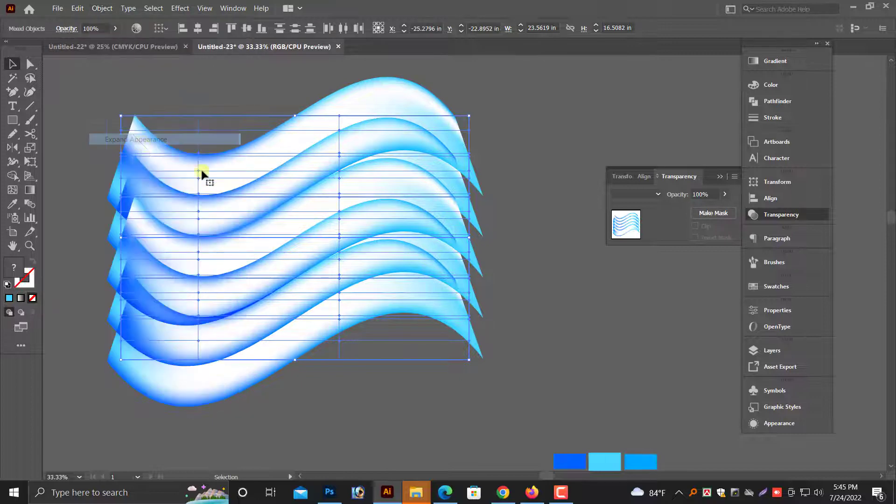
click(214, 86)
- Inspect the expanded artwork by selecting individual ribbons and then the whole wave group
click(278, 143)
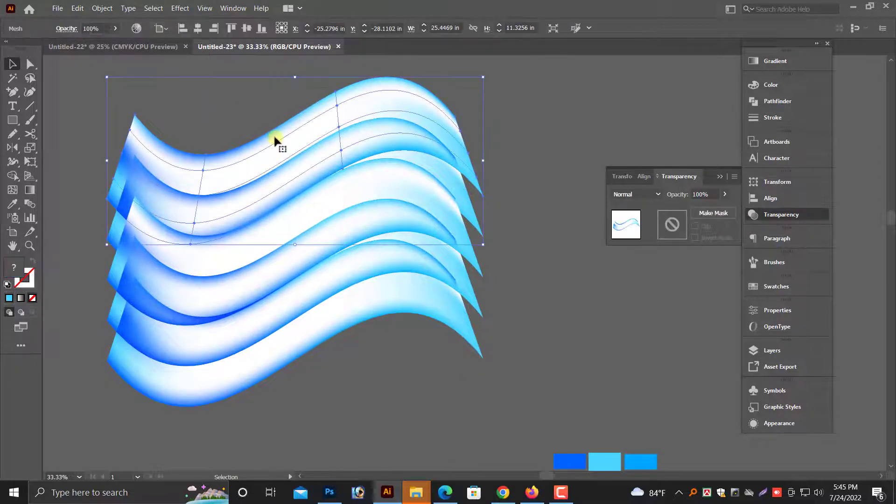
click(259, 108)
click(289, 145)
click(258, 108)
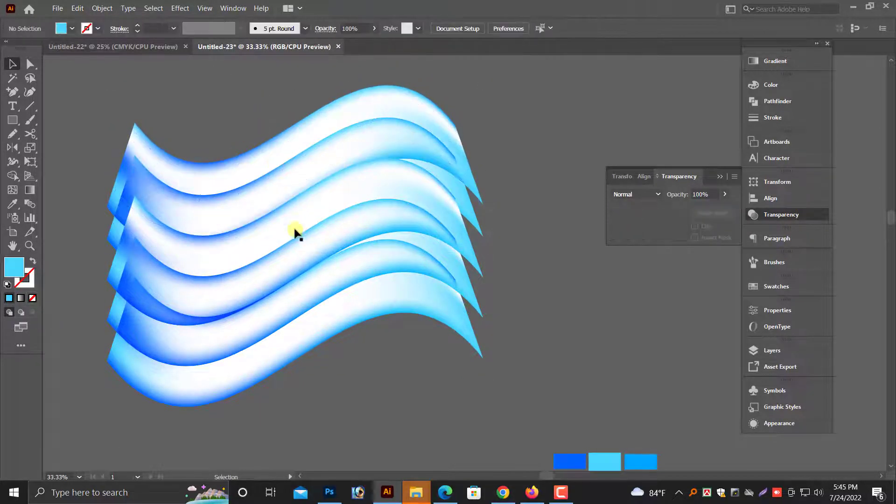
click(292, 235)
click(298, 260)
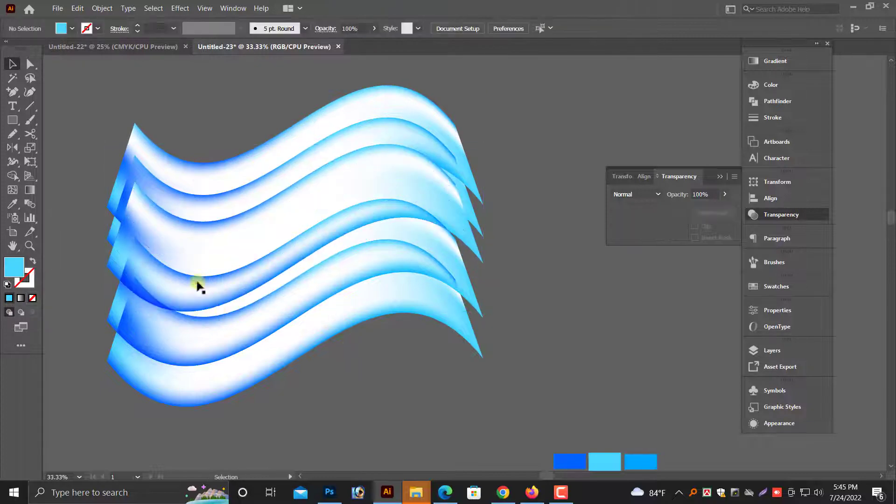
click(353, 368)
scroll(428, 311, up, 3)
- Try moving the wave group down, undo it, and raise a single ribbon instead
click(373, 269)
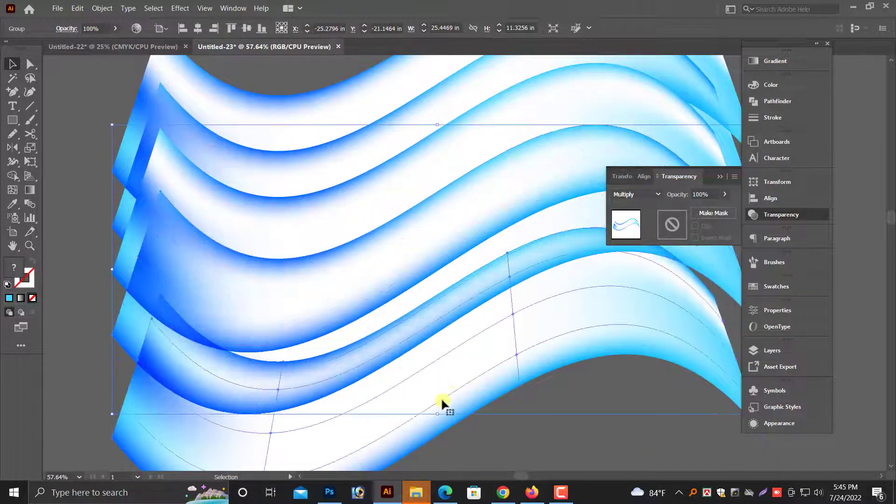
drag(374, 267, 487, 422)
click(486, 419)
key(ctrl+z)
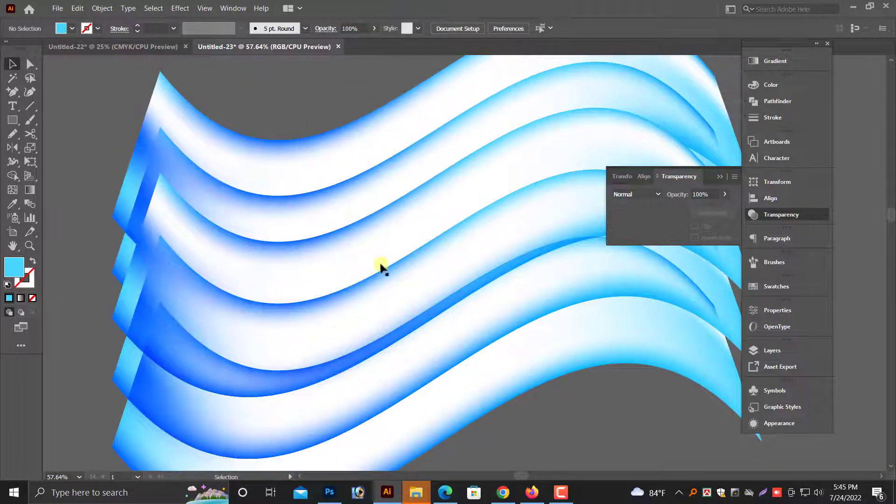
click(379, 242)
drag(387, 235, 386, 166)
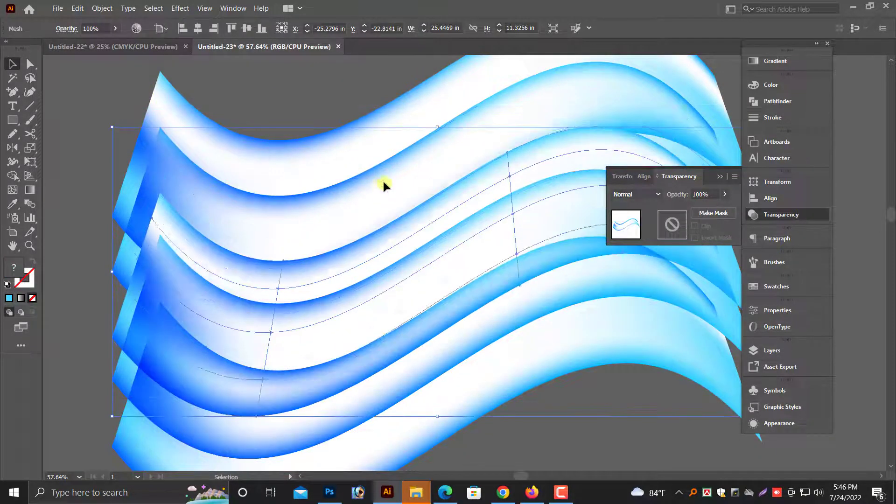
key(ctrl+minus)
key(ctrl+minus)
key(ctrl+minus)
click(373, 142)
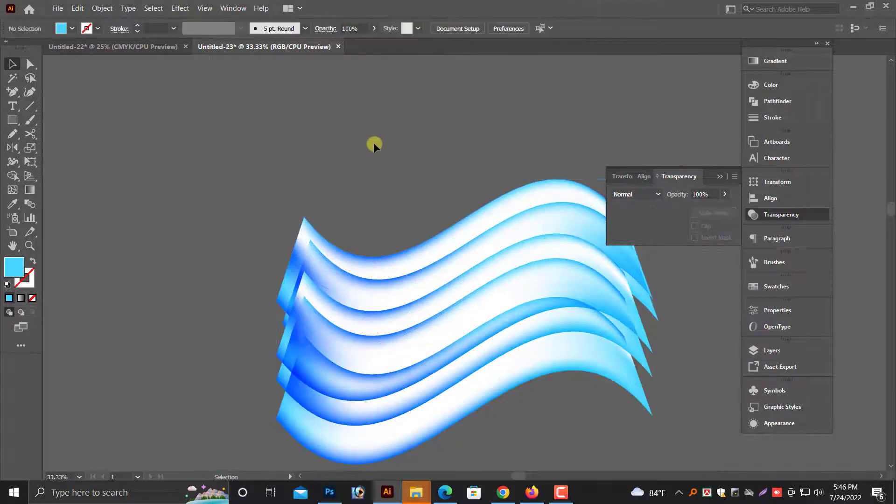
- Stretch all the wave ribbons to about 40.41 in wide and group them together
mouse_move(340, 171)
mouse_down()
mouse_move(520, 290)
mouse_move(607, 289)
mouse_up()
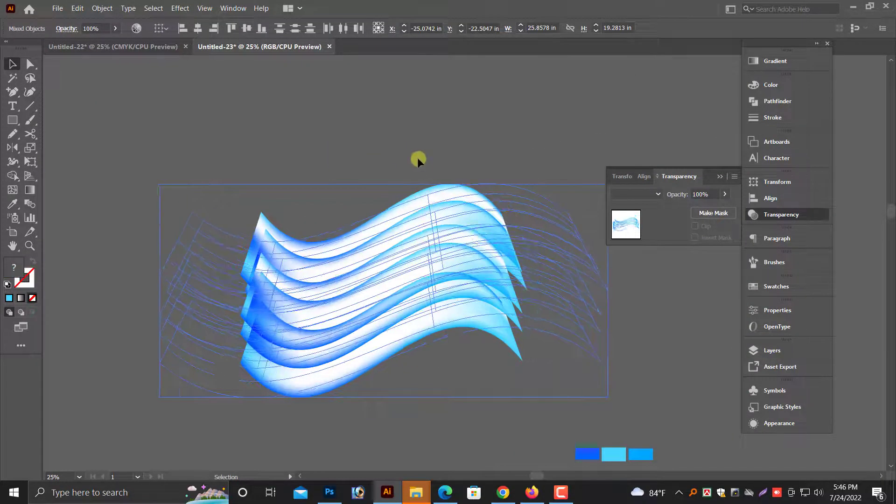
click(332, 149)
click(339, 262)
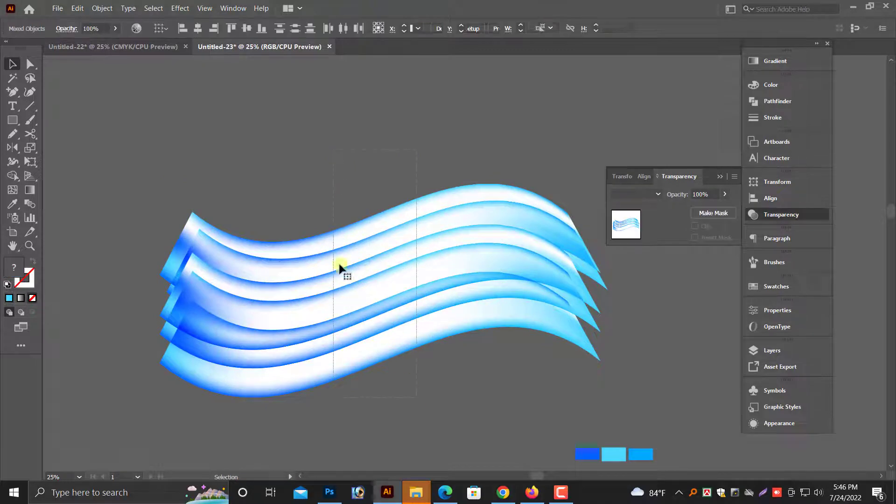
right_click(350, 216)
click(374, 294)
click(300, 167)
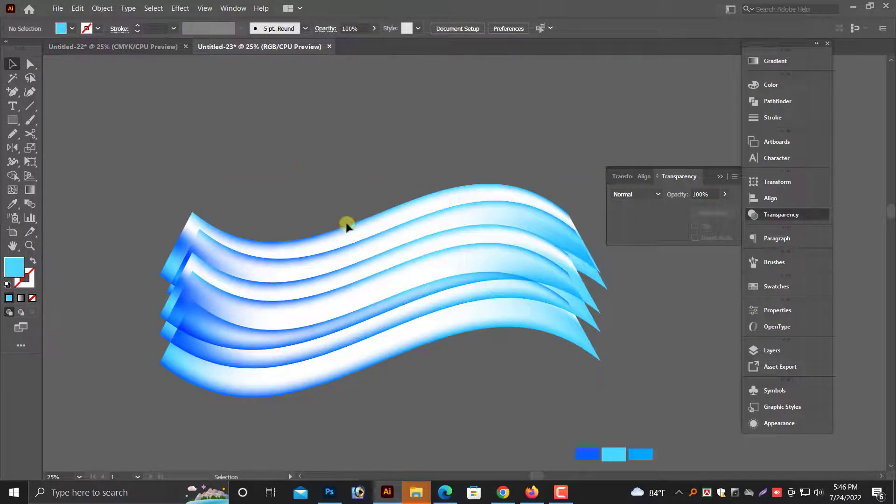
click(359, 286)
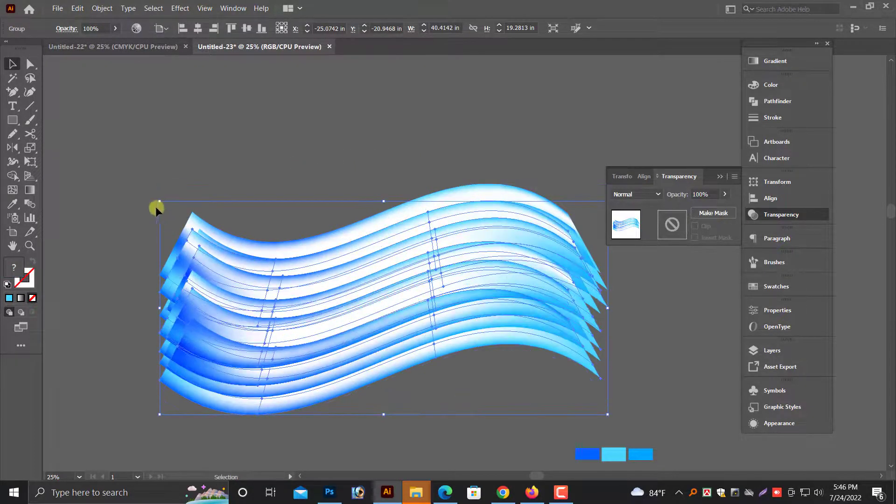
- Rotate the wave group counter-clockwise into a diagonal position
mouse_move(154, 201)
mouse_down()
mouse_move(485, 308)
mouse_move(309, 155)
mouse_up()
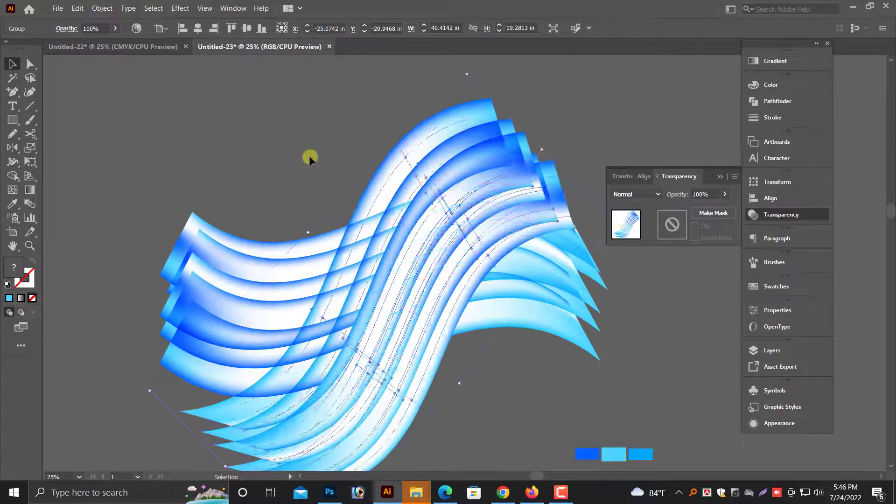
click(309, 155)
scroll(326, 299, down, 1)
click(368, 373)
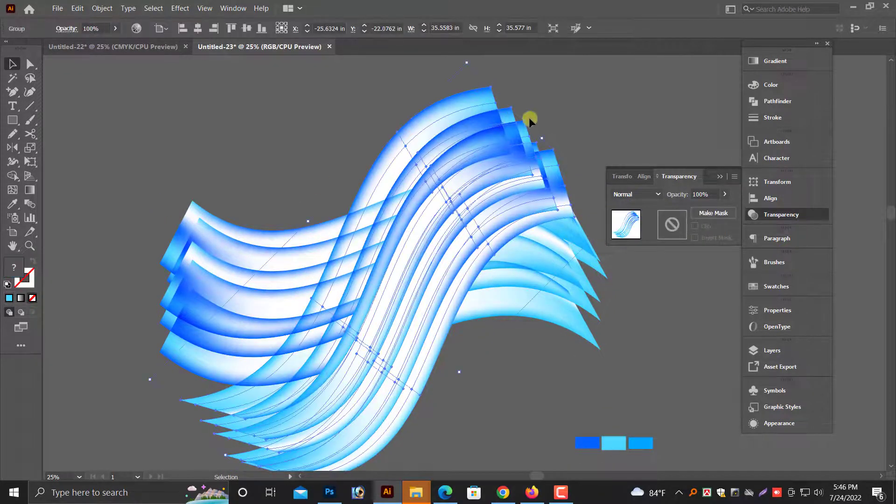
drag(544, 130, 297, 88)
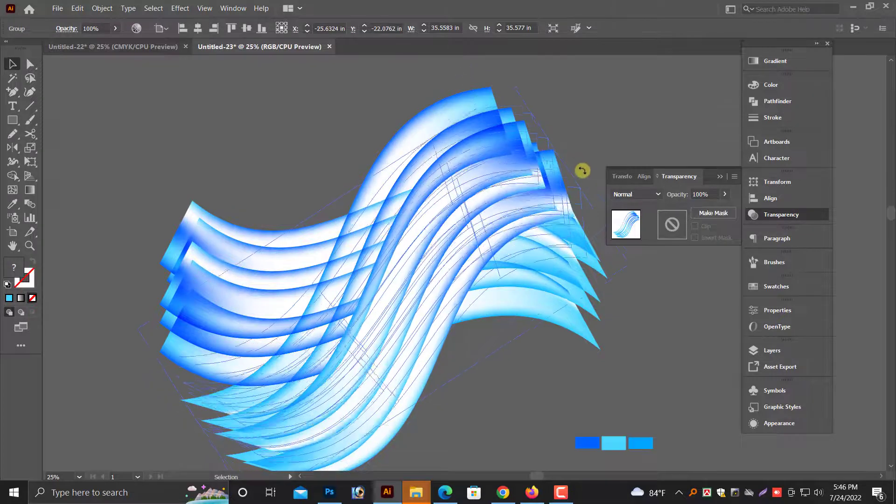
click(297, 88)
- Stretch the wave group wider to the right and nudge it slightly right and down
scroll(284, 138, down, 3)
click(360, 340)
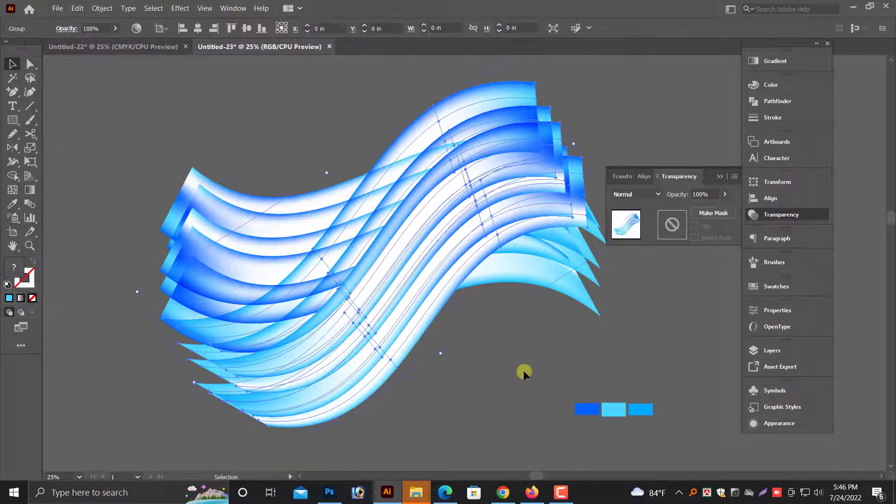
scroll(562, 346, up, 1)
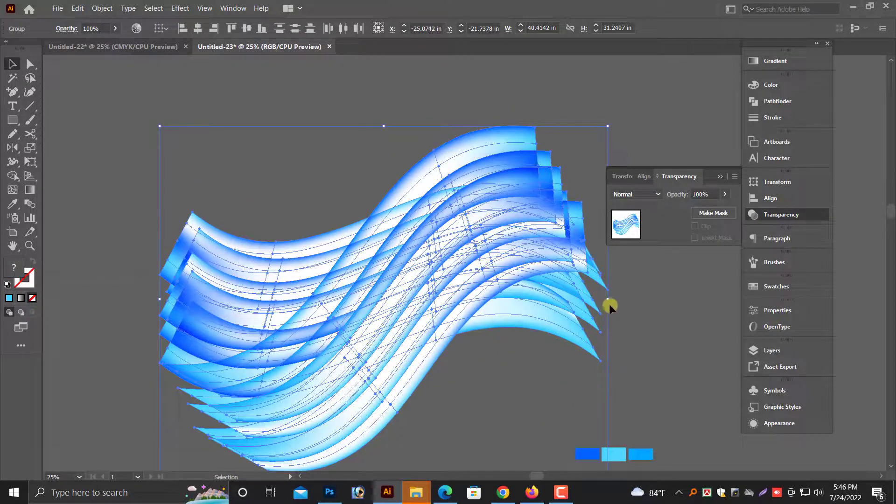
drag(607, 300, 626, 299)
click(353, 373)
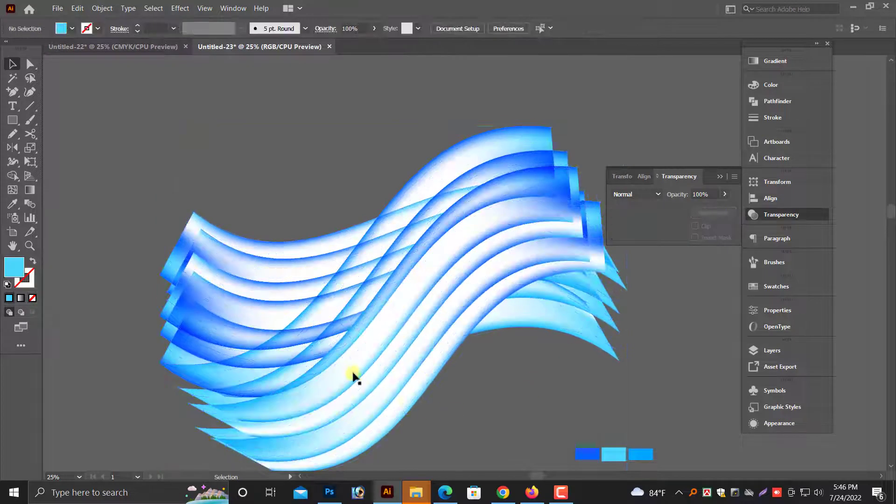
drag(360, 388, 378, 392)
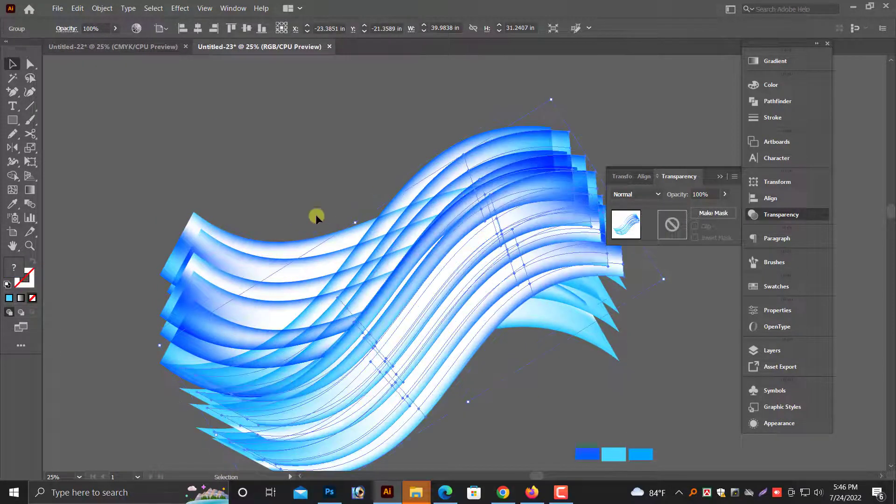
- Rotate the wave group so the ribbons run horizontally
click(512, 370)
click(206, 259)
drag(482, 400, 440, 410)
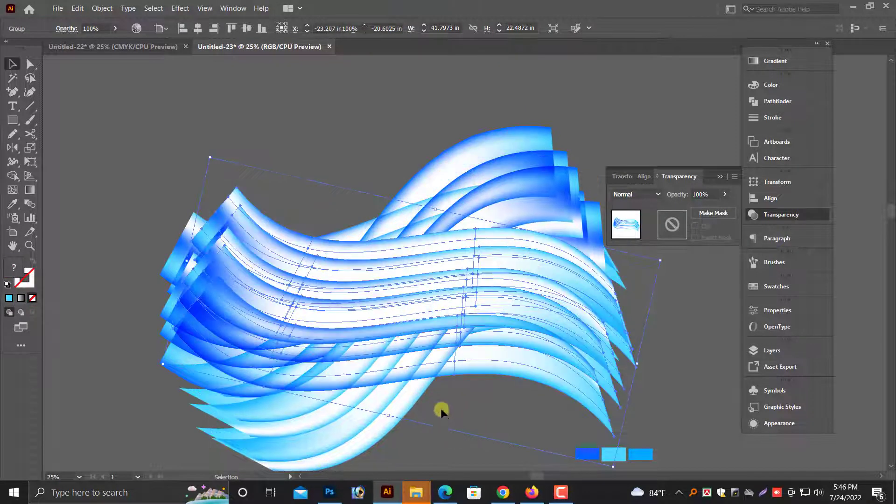
click(440, 408)
click(493, 325)
drag(500, 326, 511, 423)
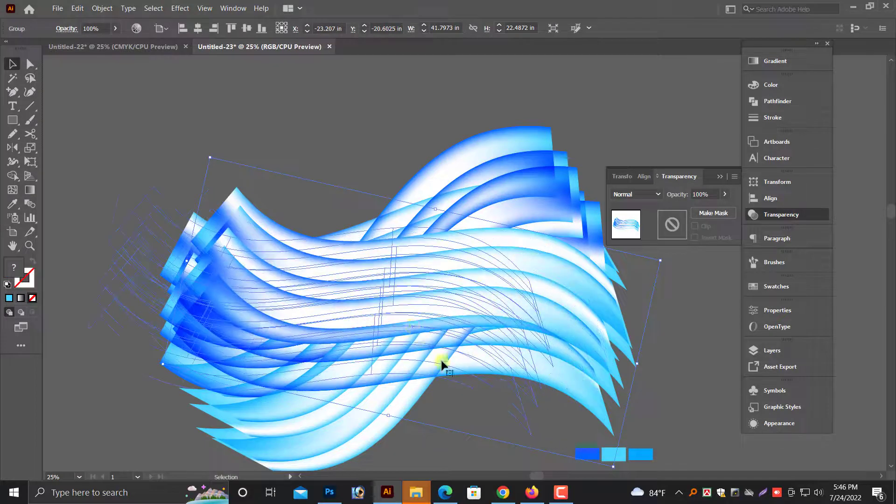
key(ctrl+z)
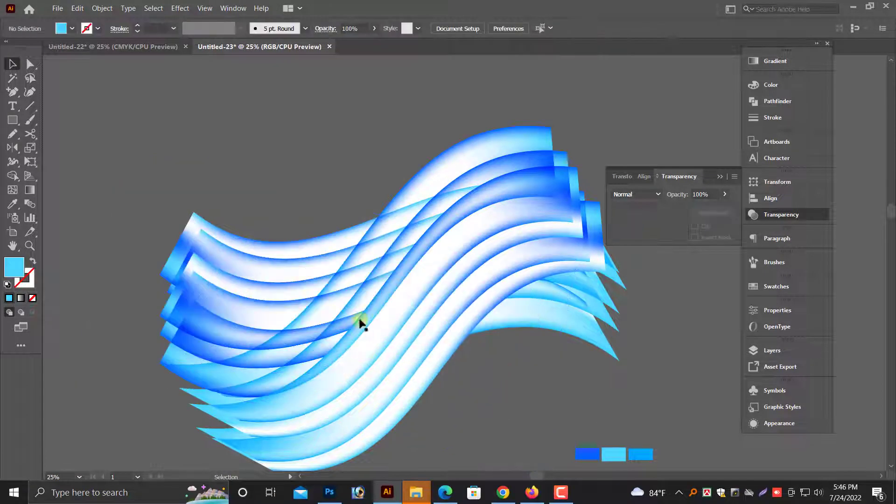
key(ctrl+shift+z)
key(ctrl+shift+z)
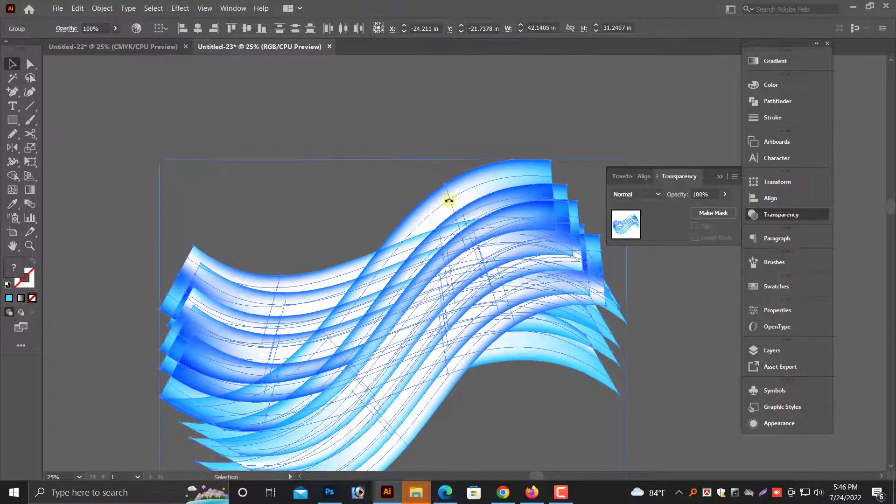
- Close the transparency settings, revert to the tilted group, and rotate it to a new angle
scroll(536, 312, down, 2)
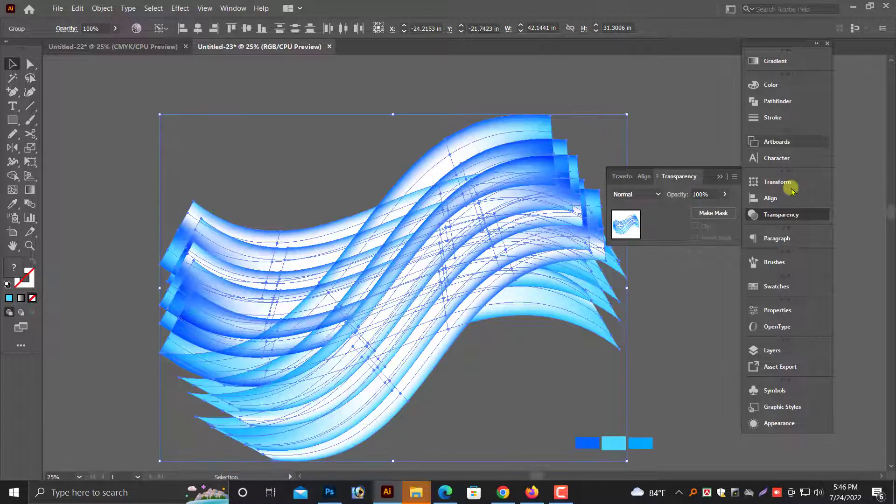
click(719, 176)
key(ctrl+z)
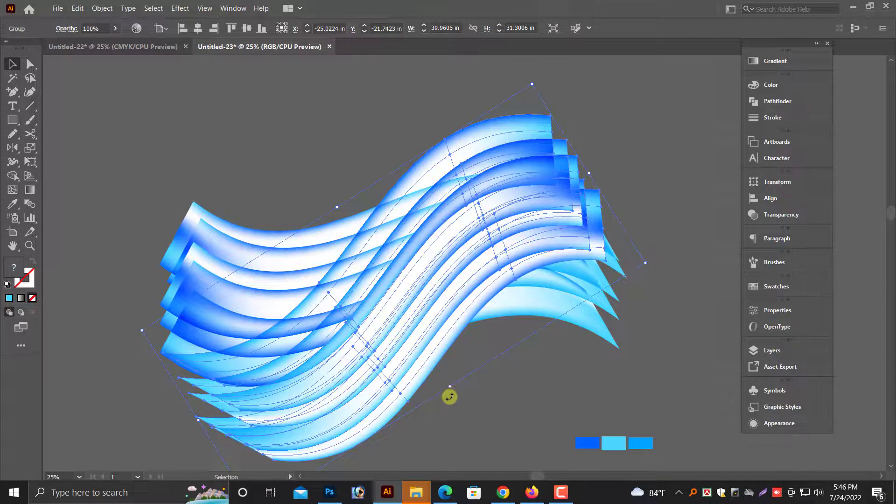
drag(449, 397, 446, 423)
click(446, 423)
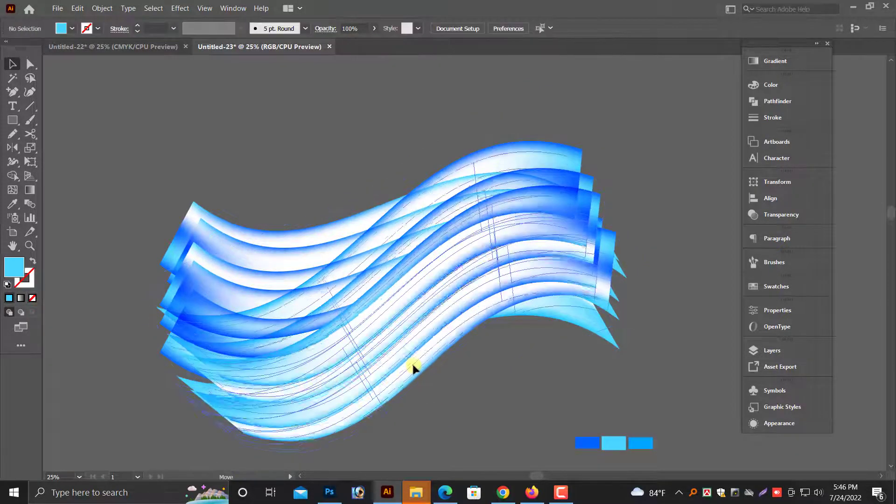
- Rotate the wave group slightly clockwise
scroll(488, 397, down, 1)
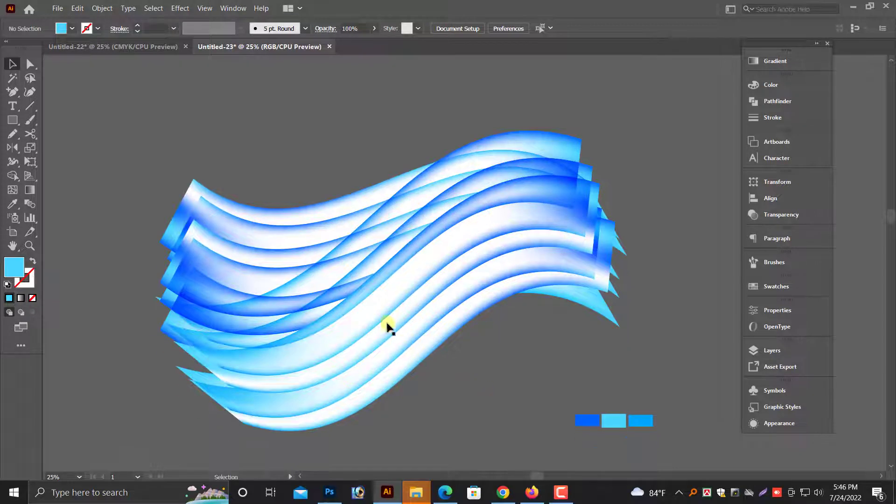
click(317, 201)
click(335, 176)
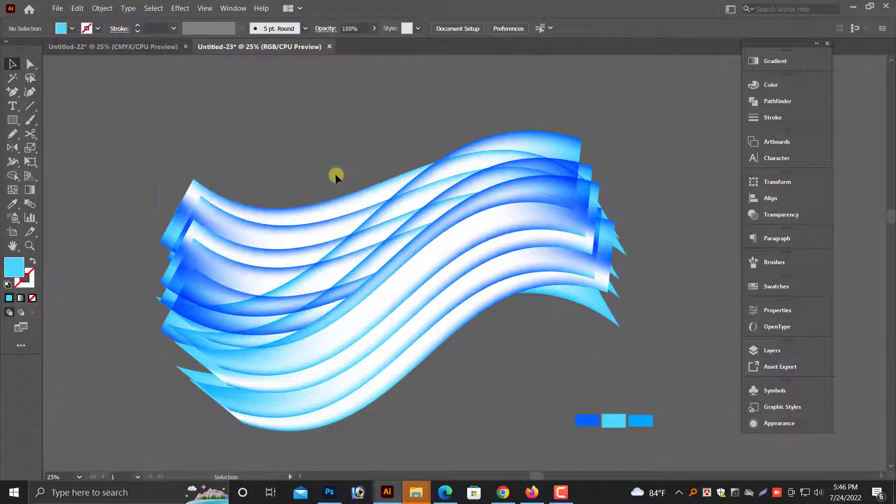
click(362, 312)
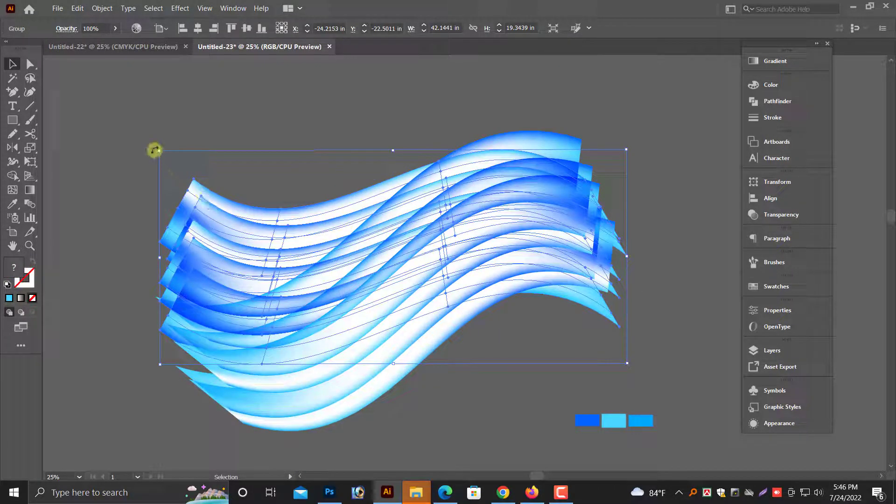
drag(156, 141, 320, 135)
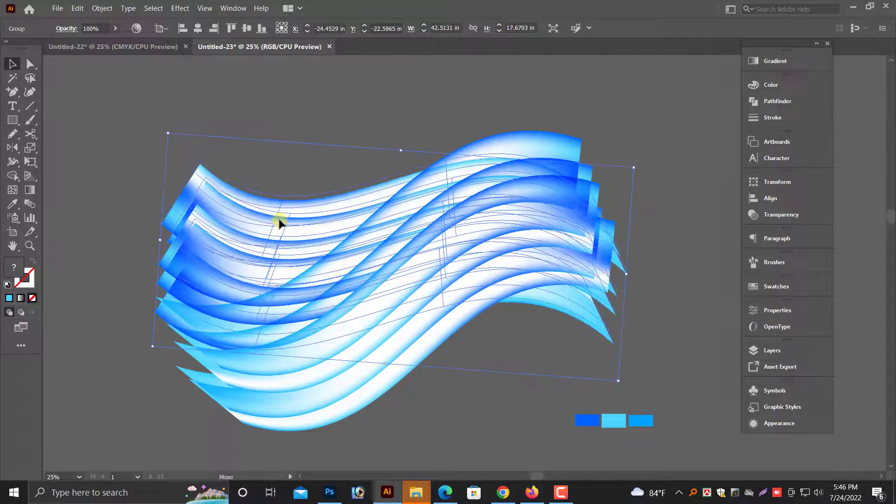
click(321, 138)
- Zoom in and rotate the wave group further clockwise
scroll(345, 168, down, 2)
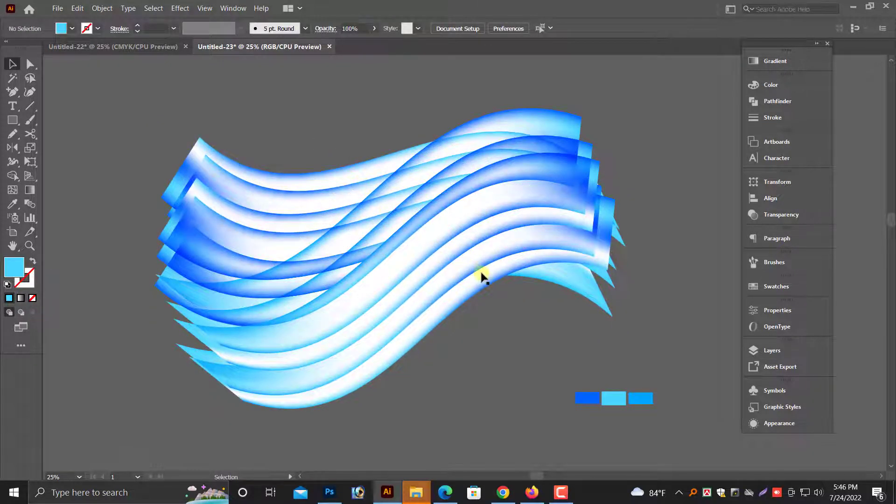
key(ctrl+equal)
scroll(518, 331, up, 1)
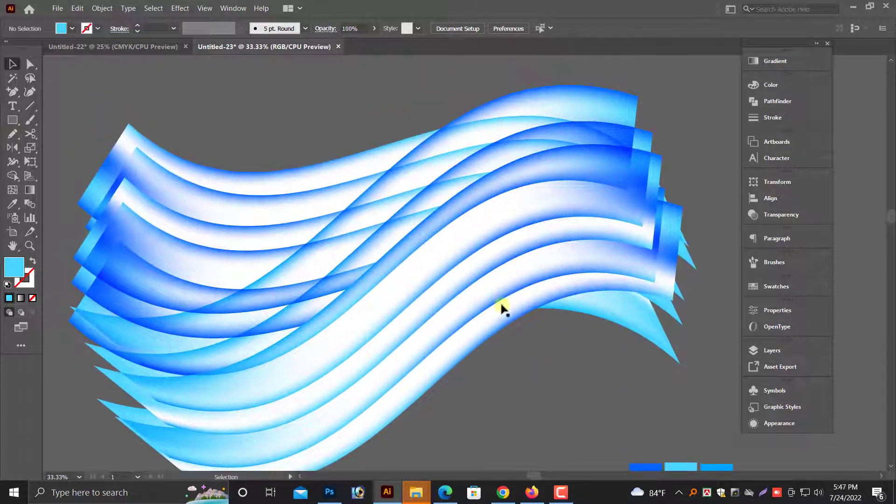
click(501, 308)
drag(729, 314, 570, 379)
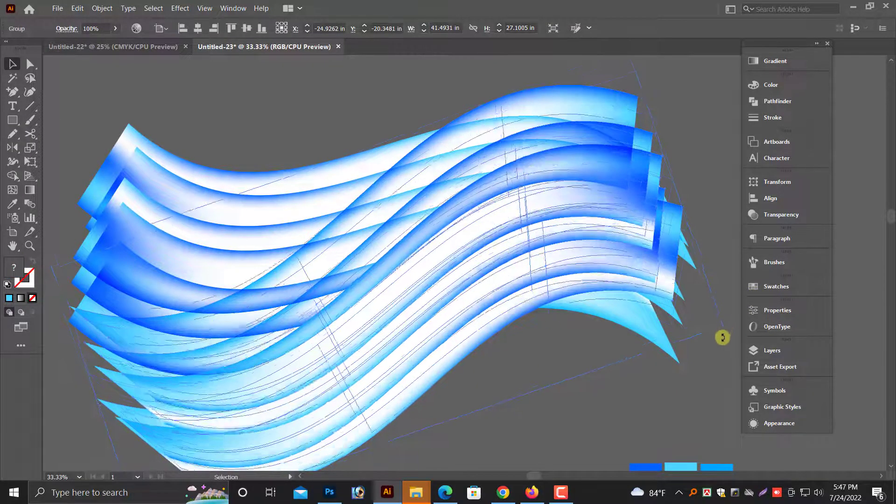
click(567, 379)
- Add a second copy of the wave group, undo the last change, and zoom back out
scroll(567, 379, down, 1)
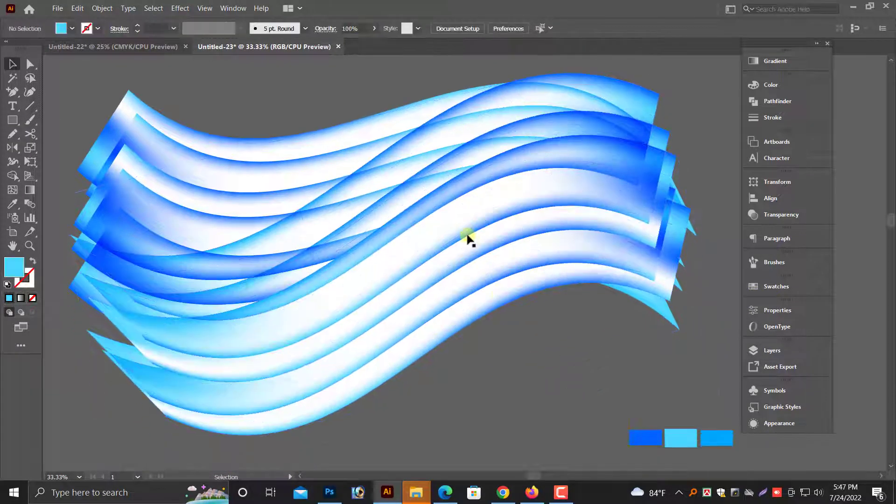
click(480, 244)
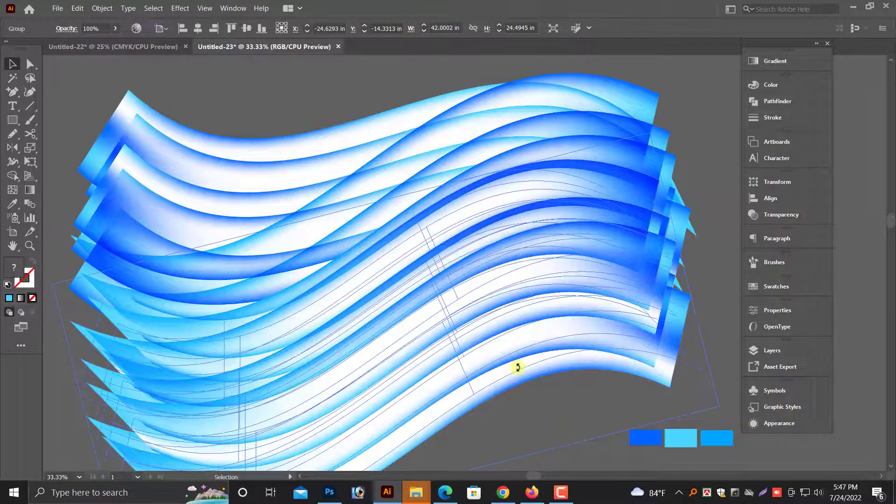
key(ctrl+z)
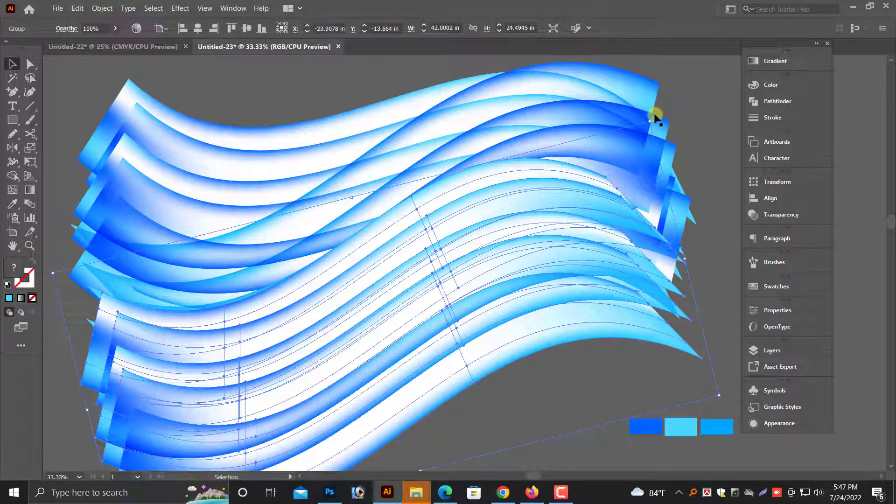
key(ctrl+z)
key(ctrl+z)
click(667, 321)
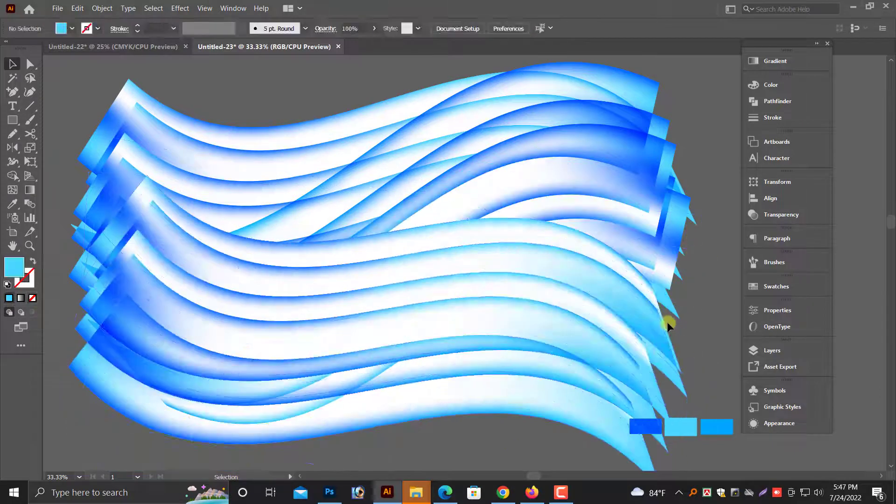
key(ctrl+minus)
- Rotate the lower wave copy to a flatter angle beneath the original
click(467, 312)
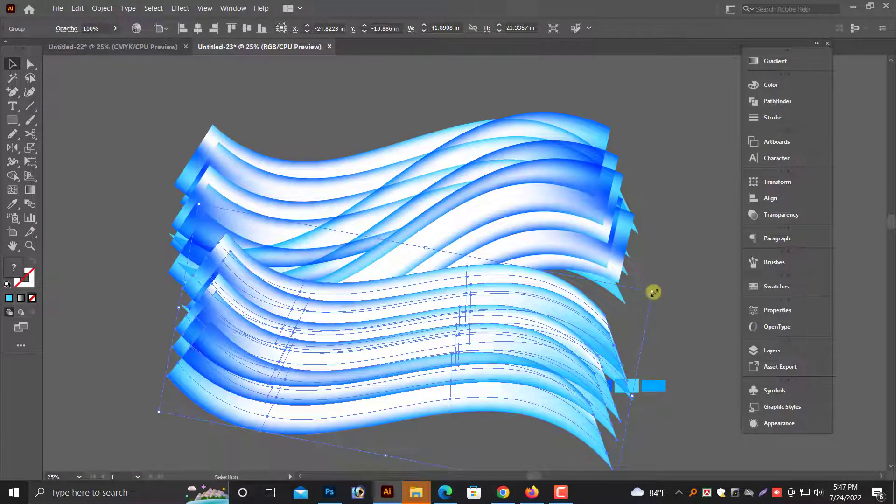
drag(657, 288, 624, 270)
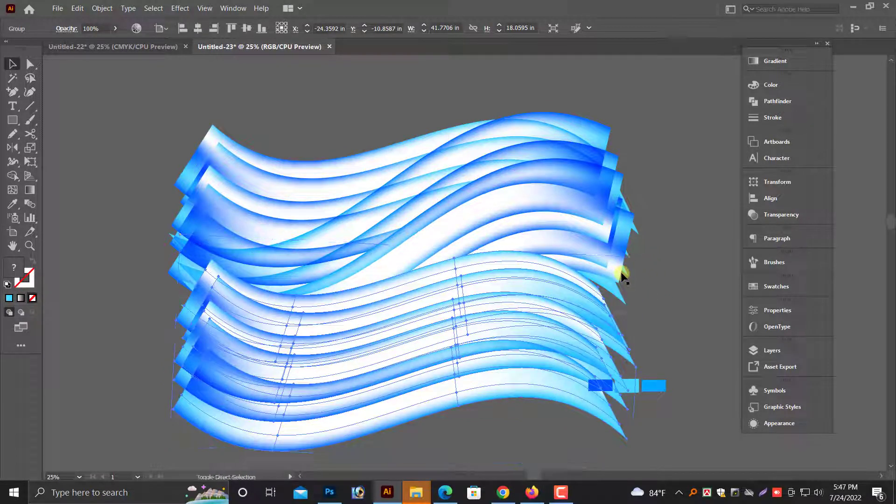
click(634, 276)
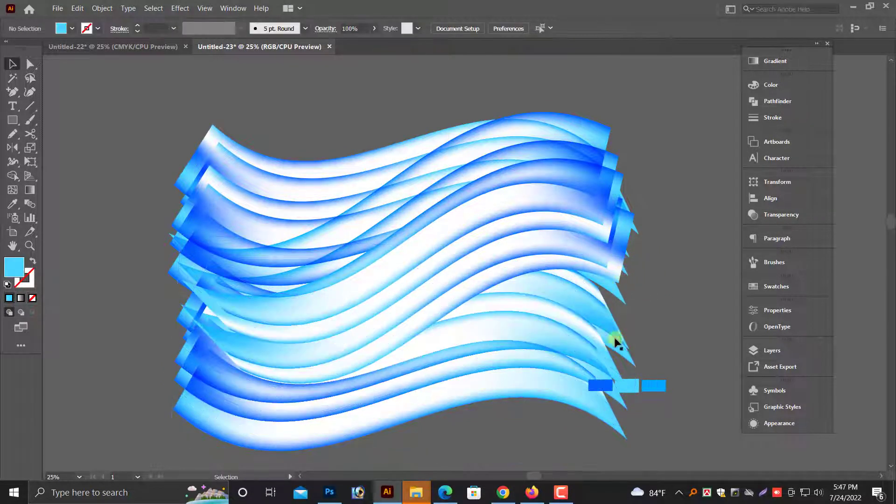
scroll(609, 350, down, 1)
click(603, 369)
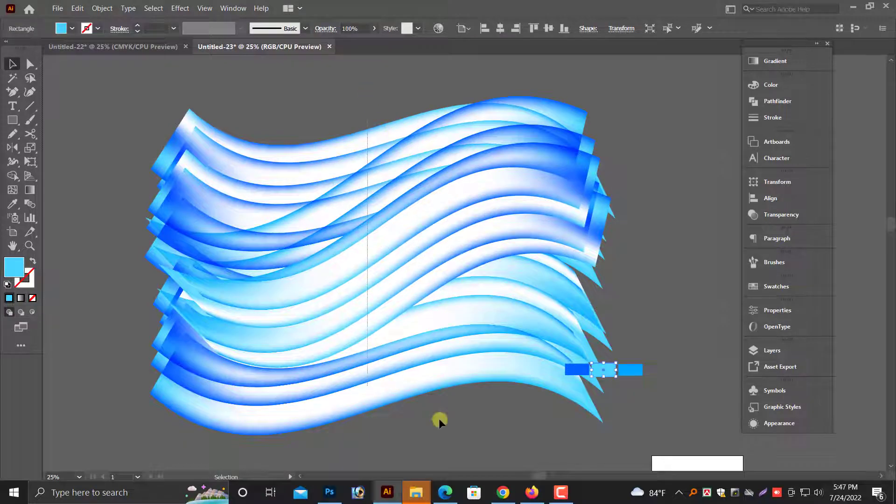
- Move the wave group higher and right, then stretch it wider horizontally
click(423, 340)
scroll(462, 359, up, 3)
drag(462, 359, 439, 267)
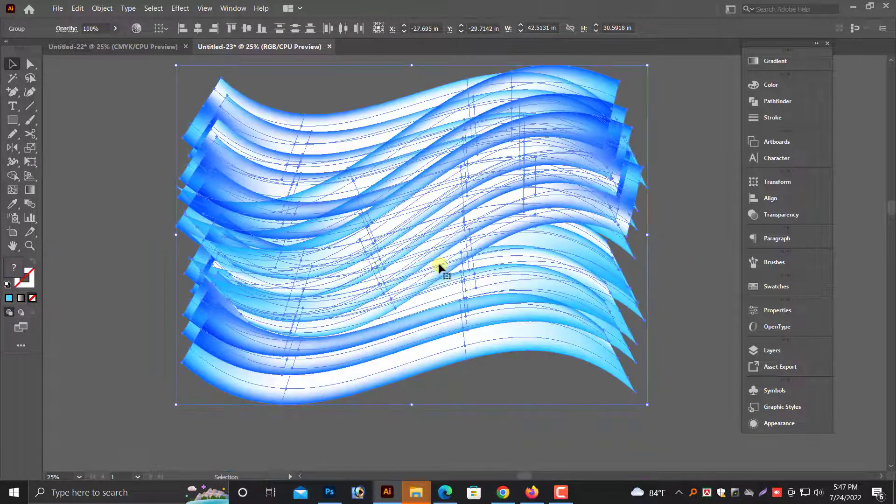
scroll(438, 267, up, 1)
drag(649, 255, 706, 246)
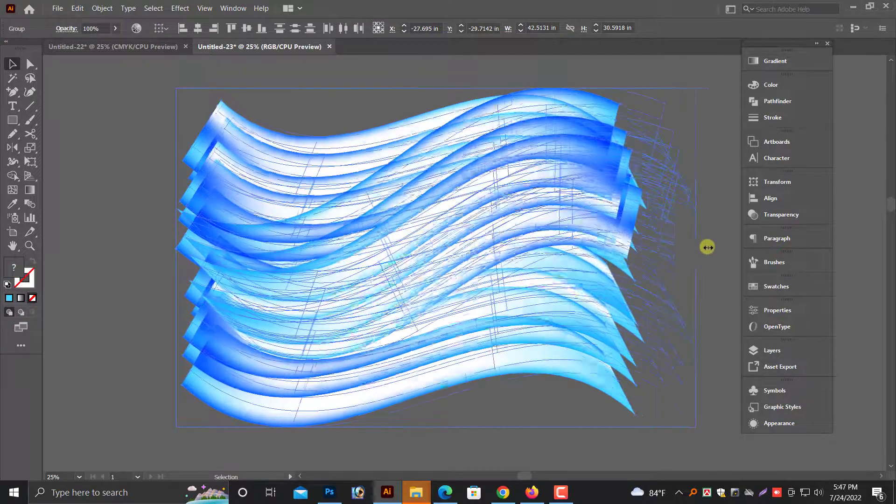
click(460, 84)
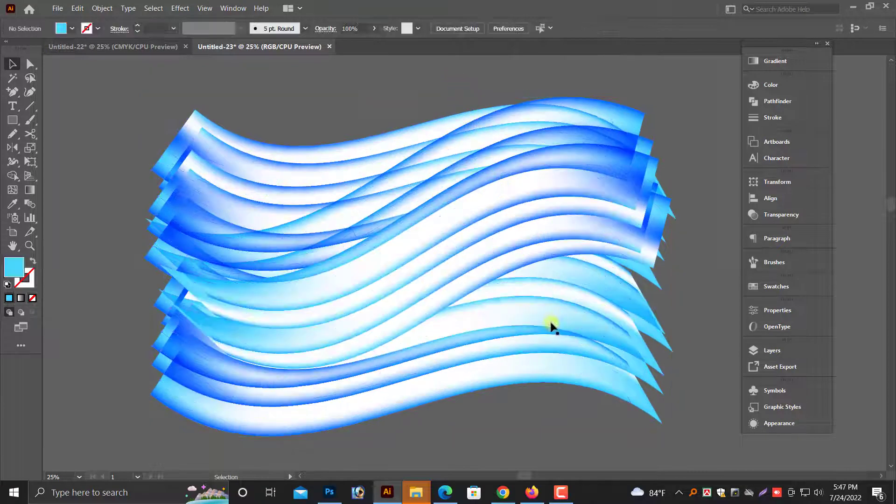
- Reshape the lower wave group, shifting it slightly right, then select the other wave groups
click(364, 406)
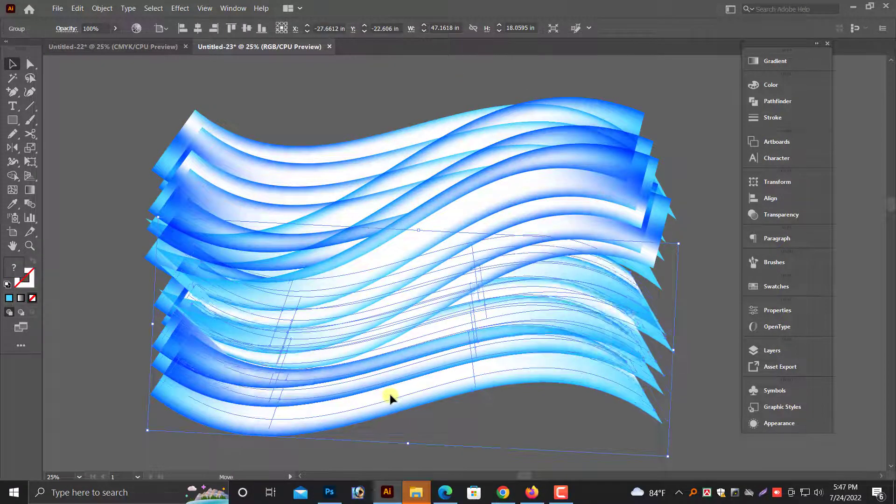
drag(389, 390, 395, 442)
click(396, 438)
click(377, 298)
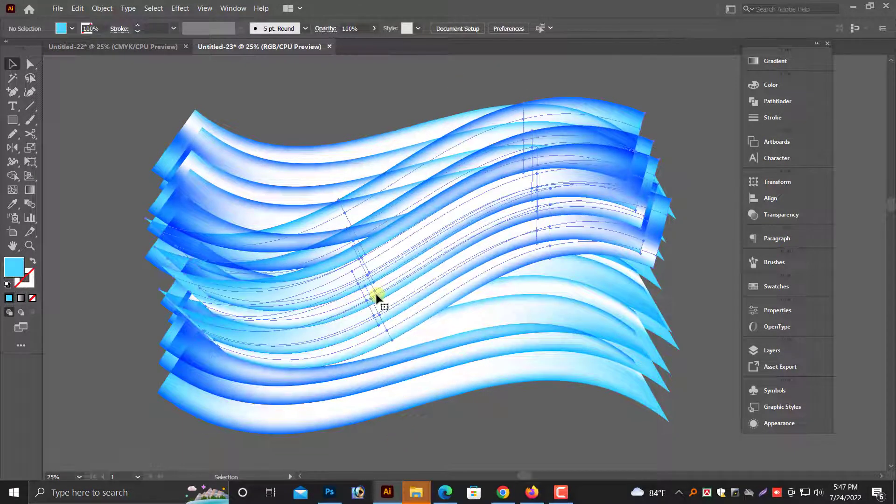
click(405, 257)
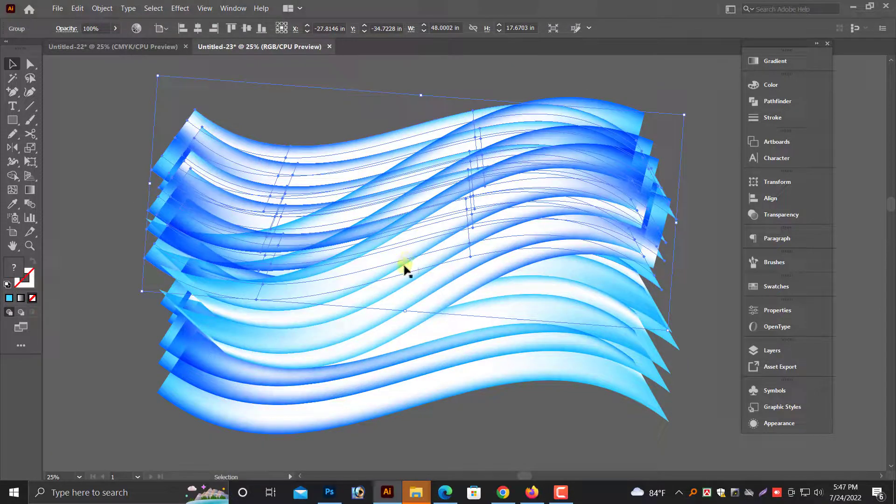
click(332, 328)
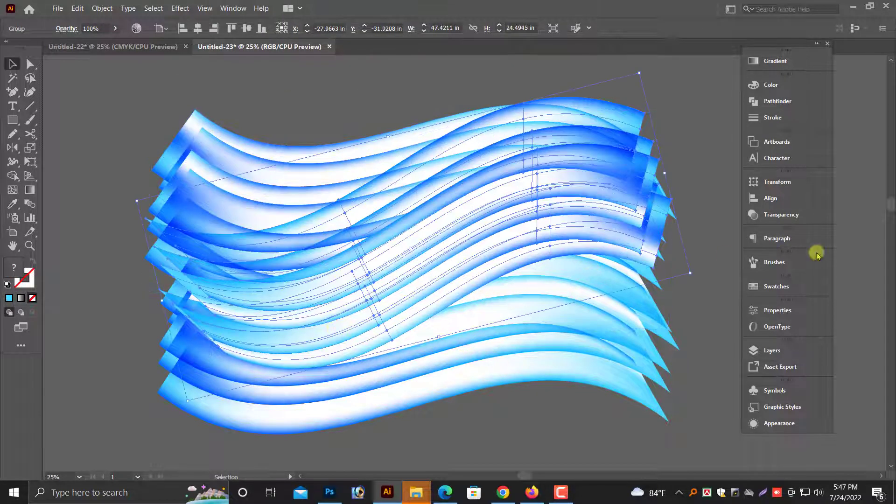
- Set the wave groups, including the lower one, to 50% opacity
click(781, 214)
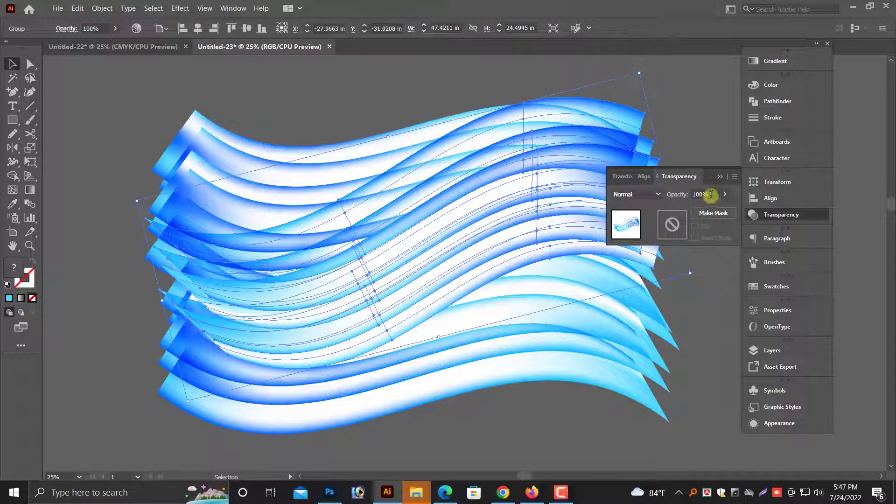
click(702, 194)
text(0)
key(Return)
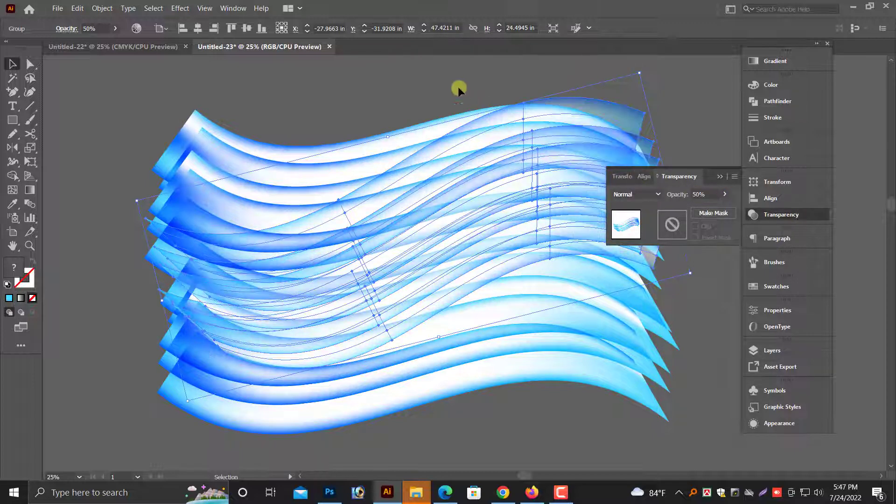
click(453, 84)
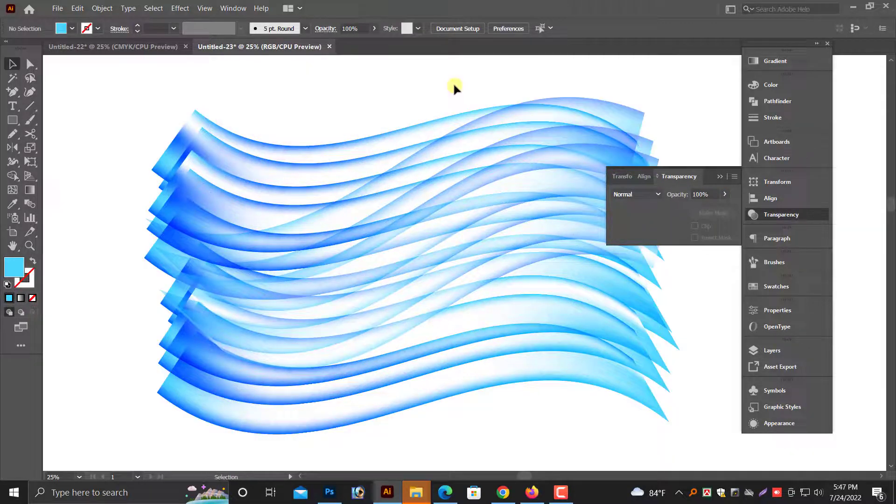
click(463, 371)
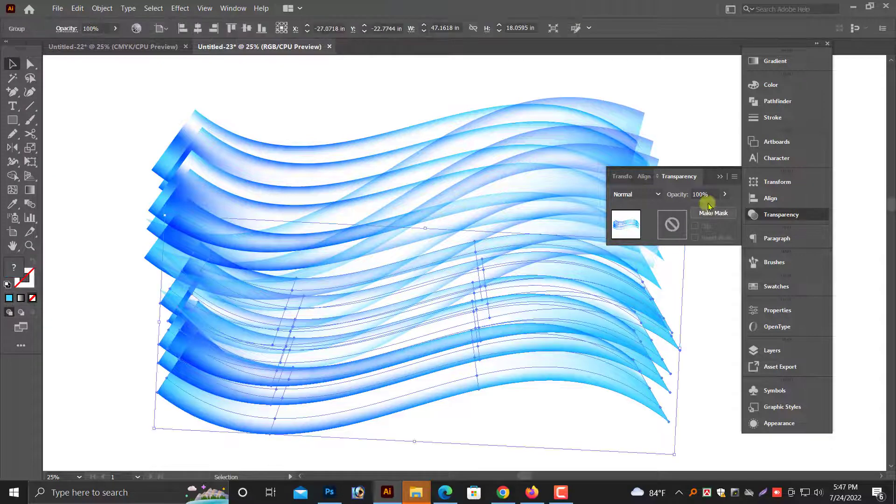
text(50)
key(Return)
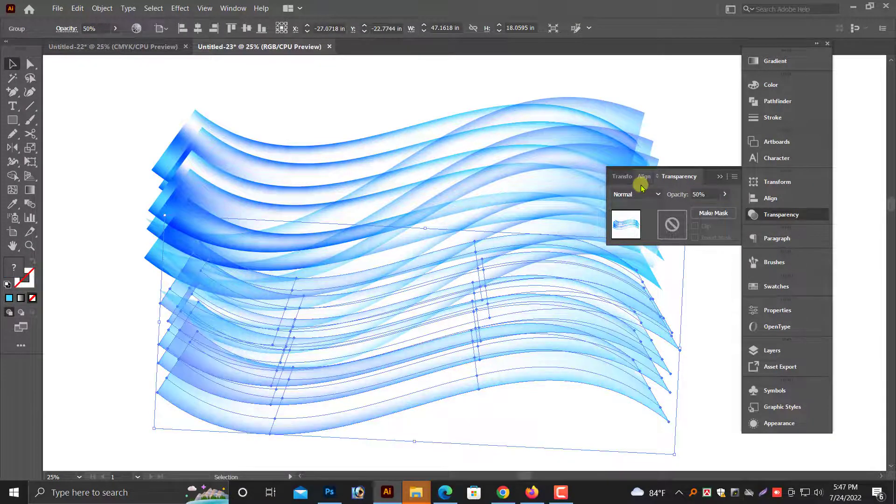
- Give the upper wave group 80% opacity and clear the selection
scroll(447, 326, up, 1)
click(303, 237)
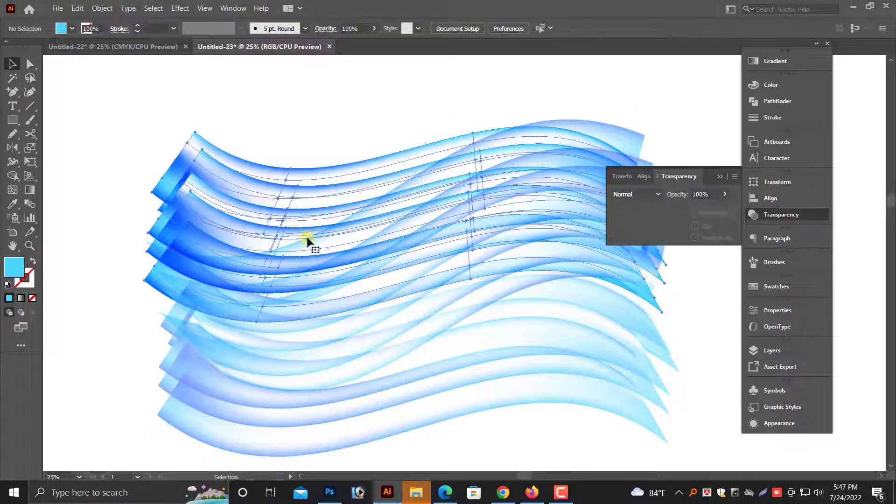
click(700, 195)
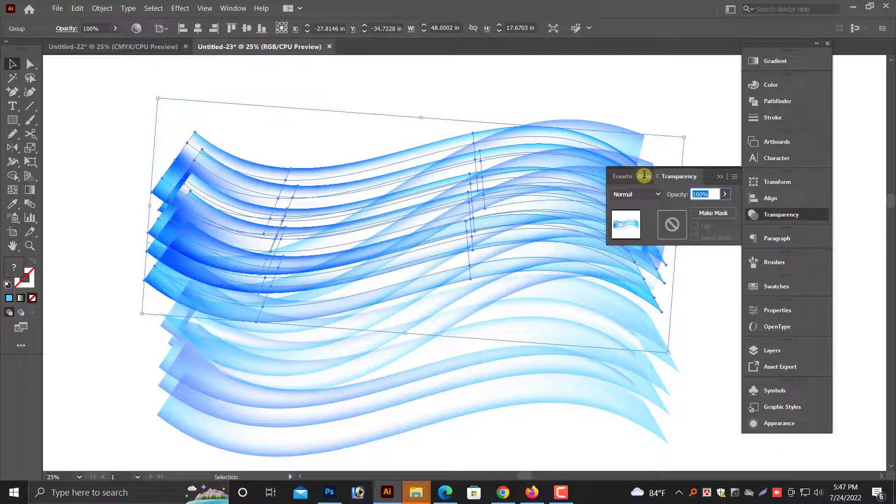
text(80)
key(Return)
key(ctrl+shift+a)
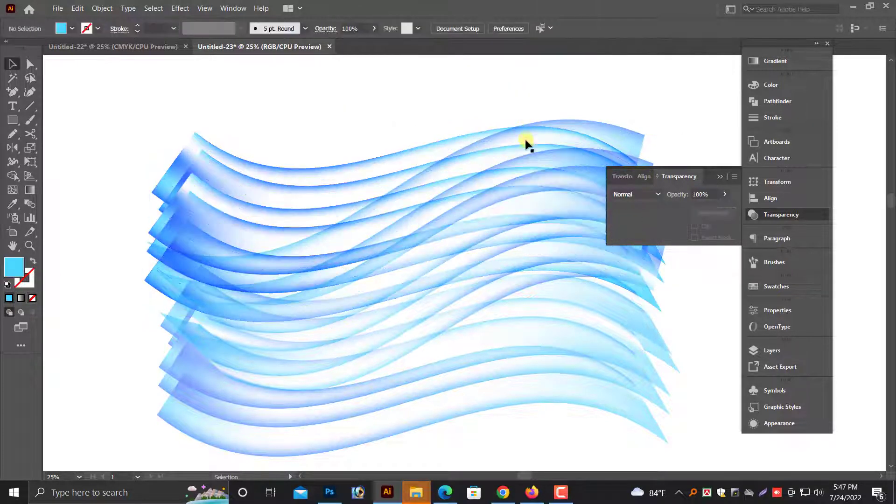
scroll(578, 234, down, 1)
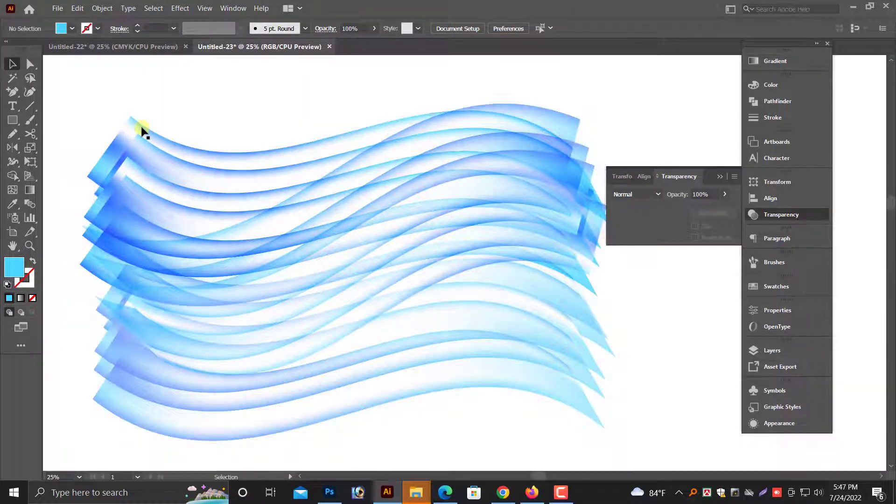
- Draw a rectangle over the middle of the waves and make it their clipping mask
click(12, 120)
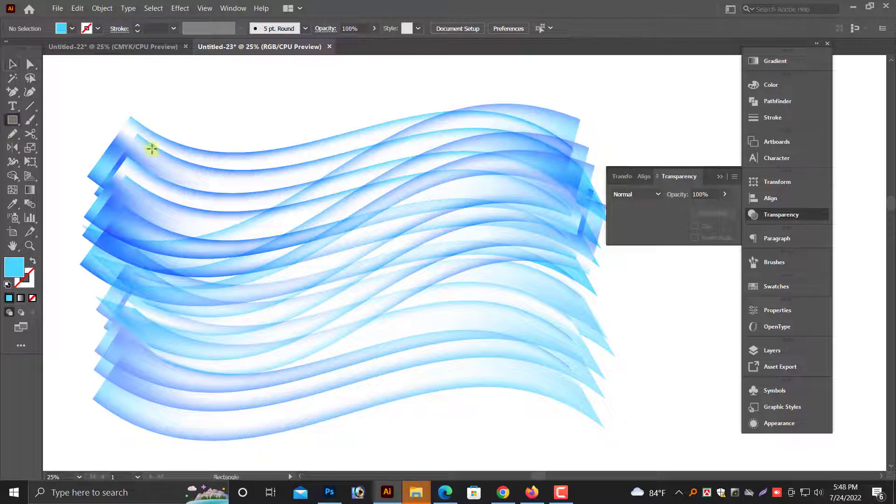
drag(151, 149, 548, 386)
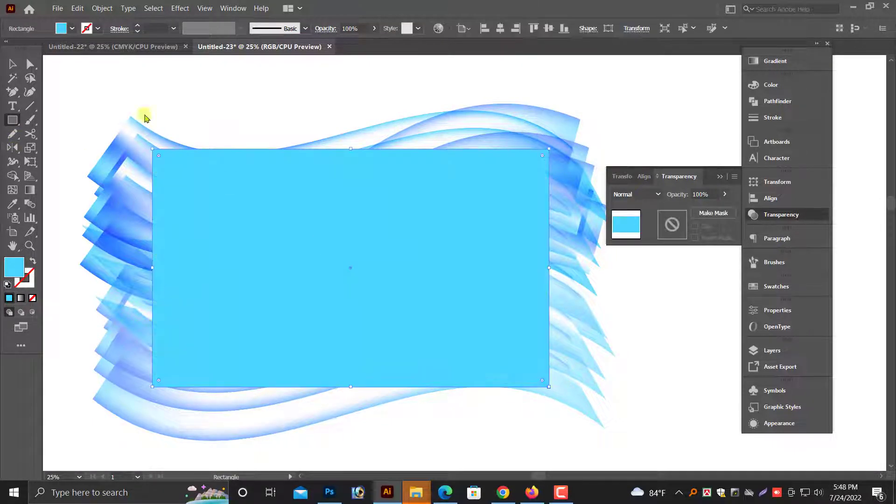
click(8, 63)
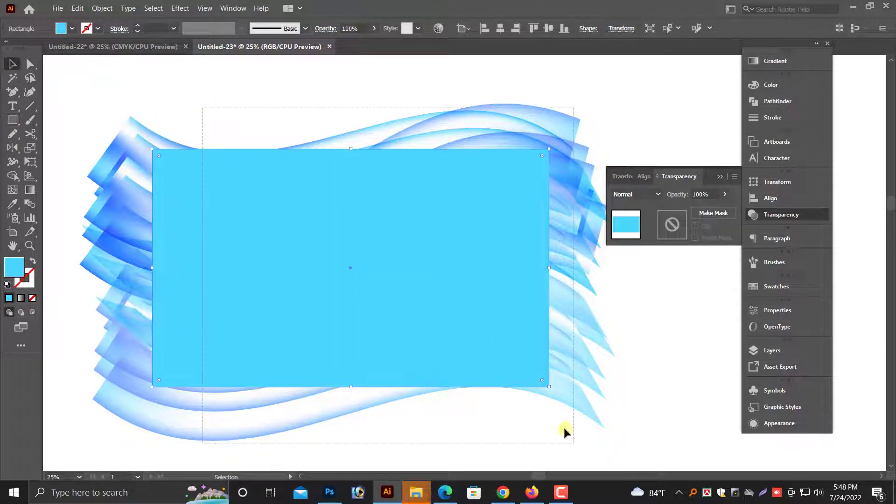
drag(184, 108, 567, 428)
right_click(416, 180)
click(464, 267)
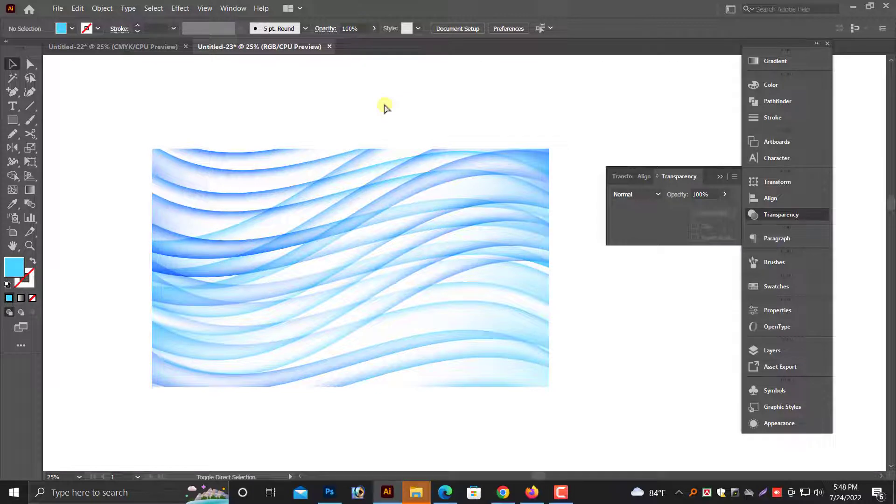
key(ctrl+plus)
- Draw a light-blue rectangle covering the whole clipped artwork and send it behind the waves
key(alt+space)
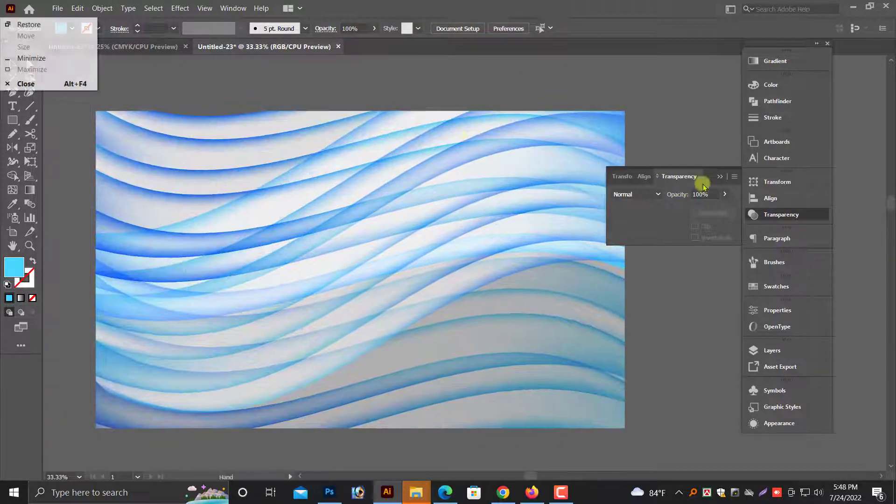
key(Escape)
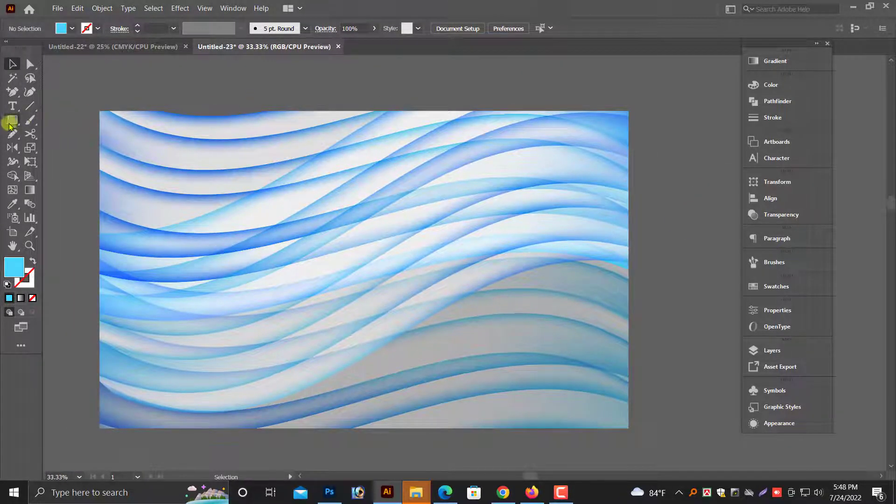
click(11, 121)
mouse_move(100, 112)
mouse_down()
mouse_move(623, 437)
mouse_move(629, 428)
mouse_up()
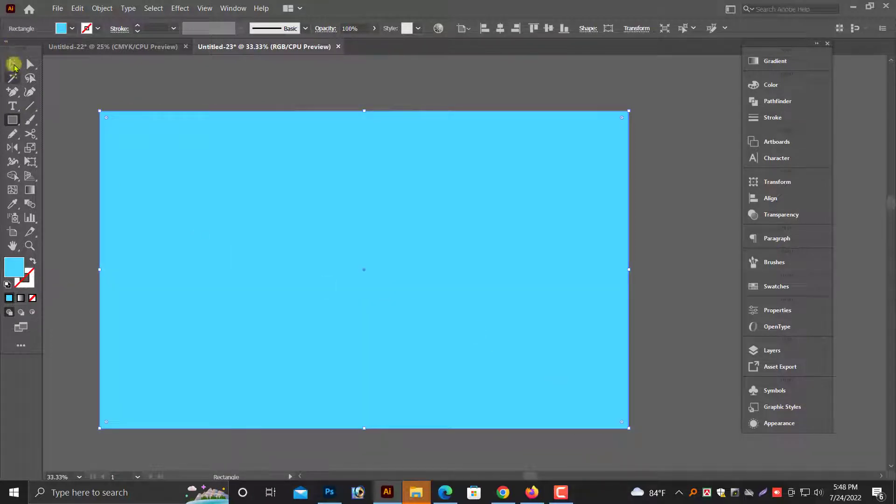
click(14, 63)
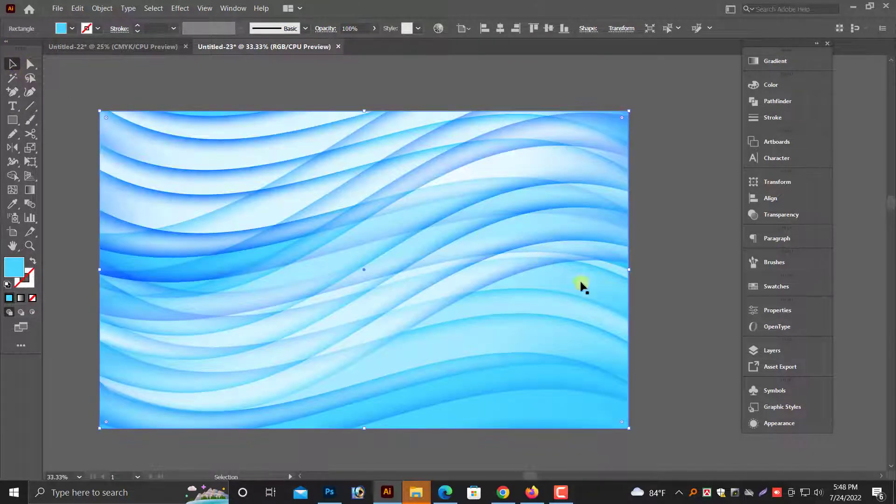
click(667, 343)
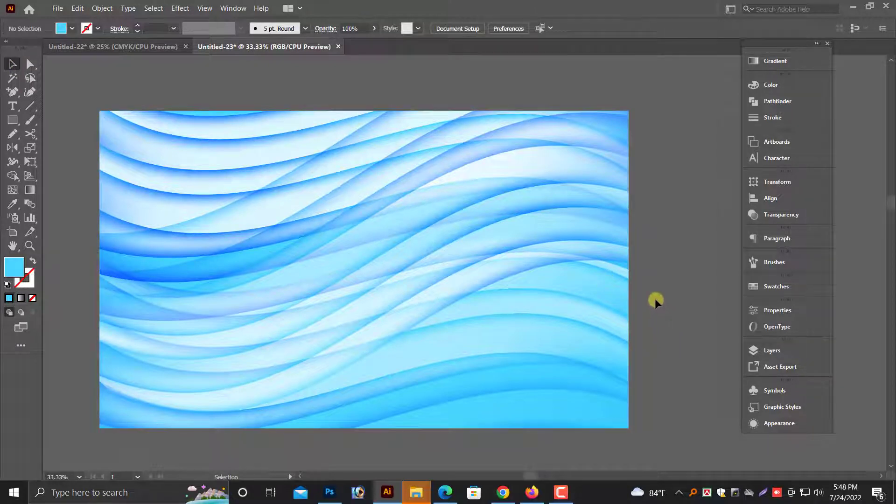
scroll(608, 280, down, 2)
scroll(661, 338, up, 2)
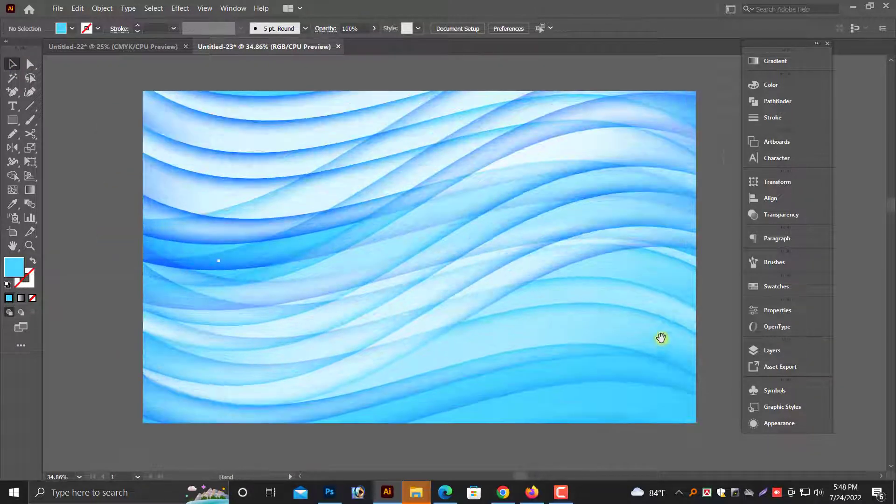
scroll(648, 322, right, 1)
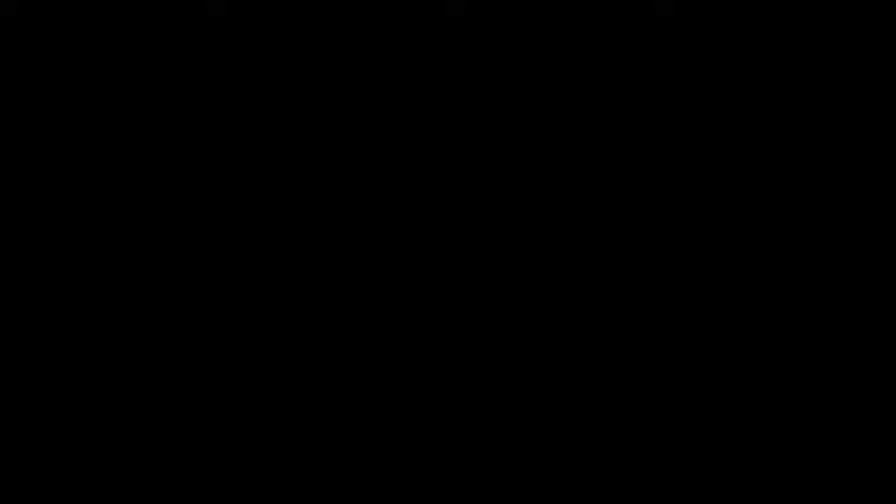